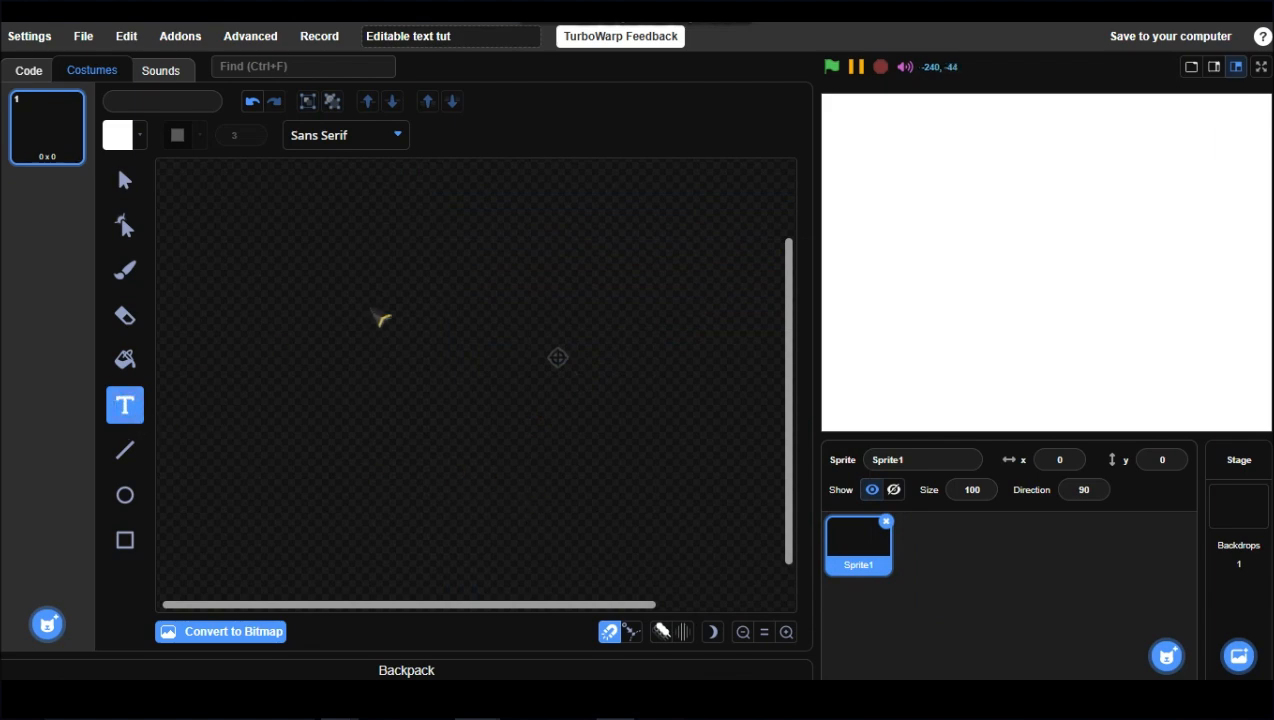
Step: Type EDITABLE as a text object on the canvas and set its font to Marker
{"action": "type", "text": "EDITABLE"}
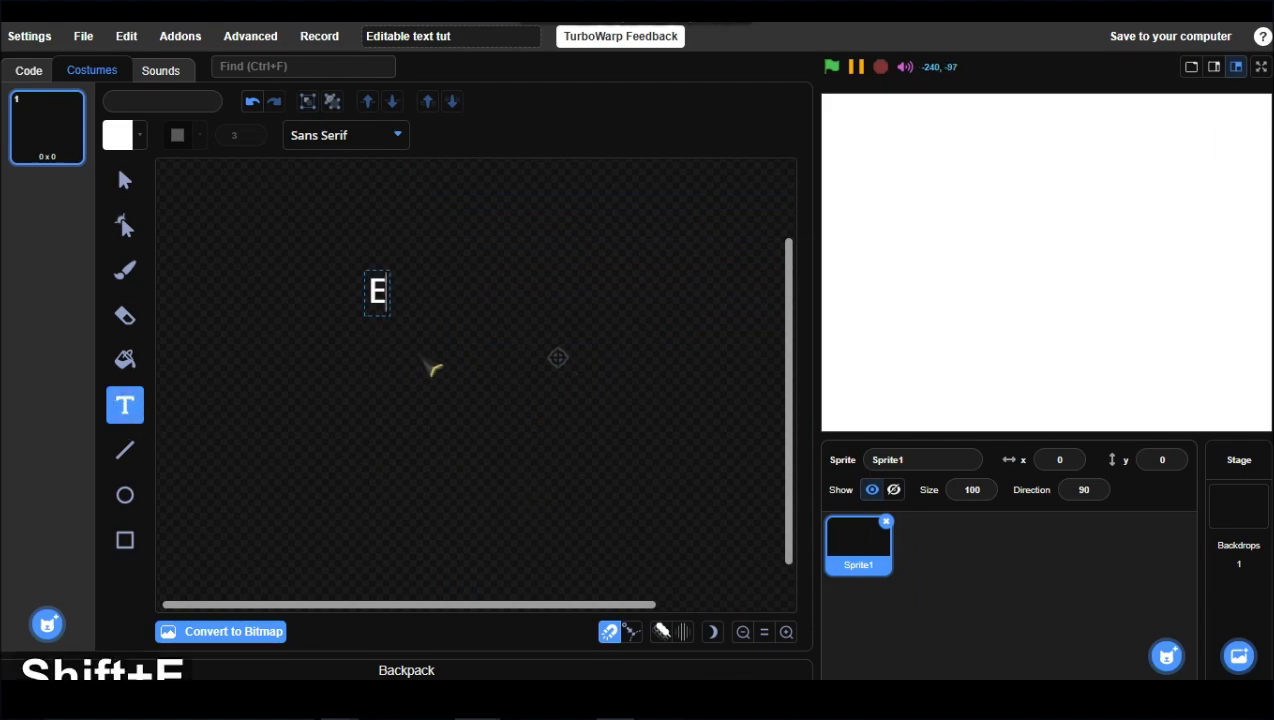
{"action": "left_click", "coordinate": [125, 180]}
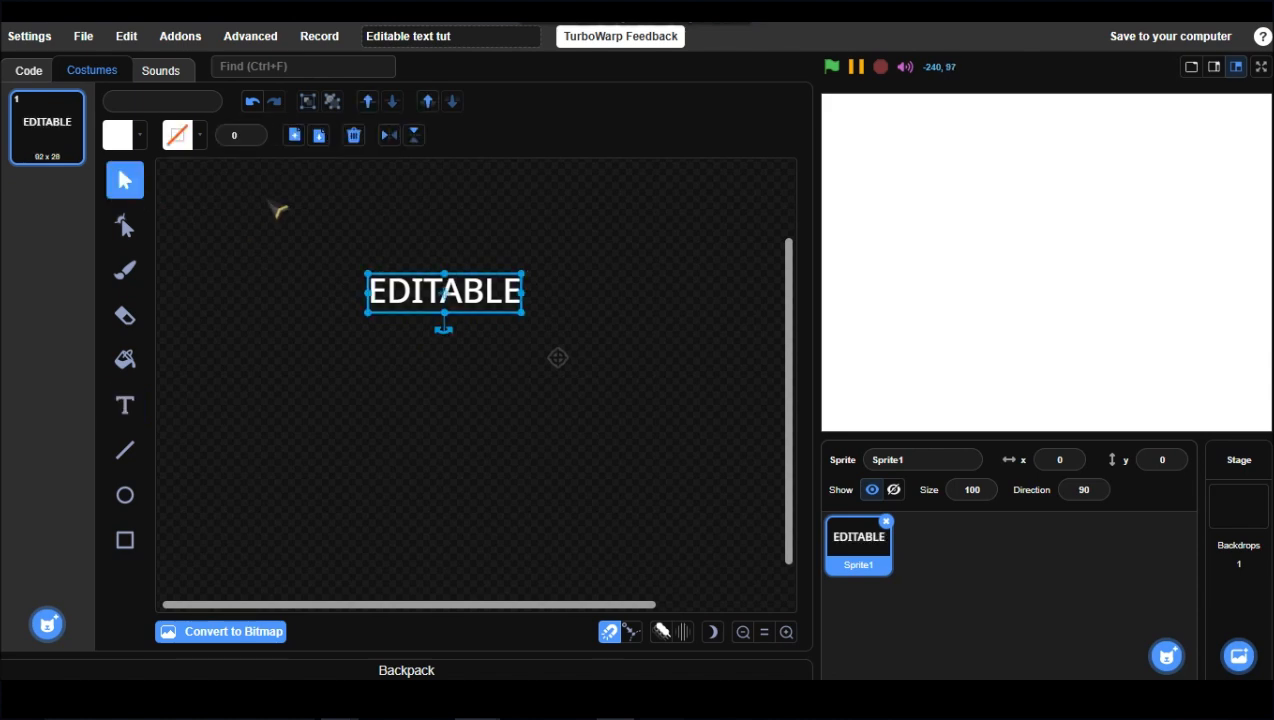
{"action": "left_click", "coordinate": [125, 405]}
{"action": "left_click", "coordinate": [347, 136]}
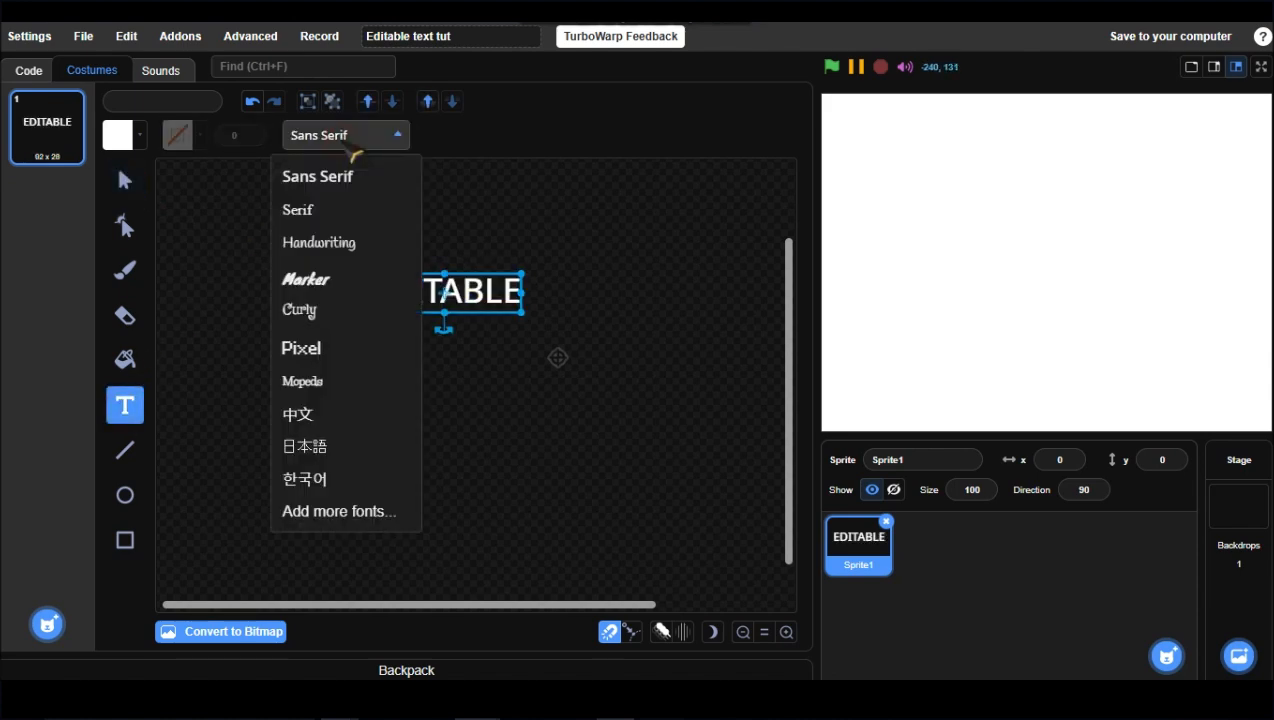
{"action": "left_click", "coordinate": [310, 280]}
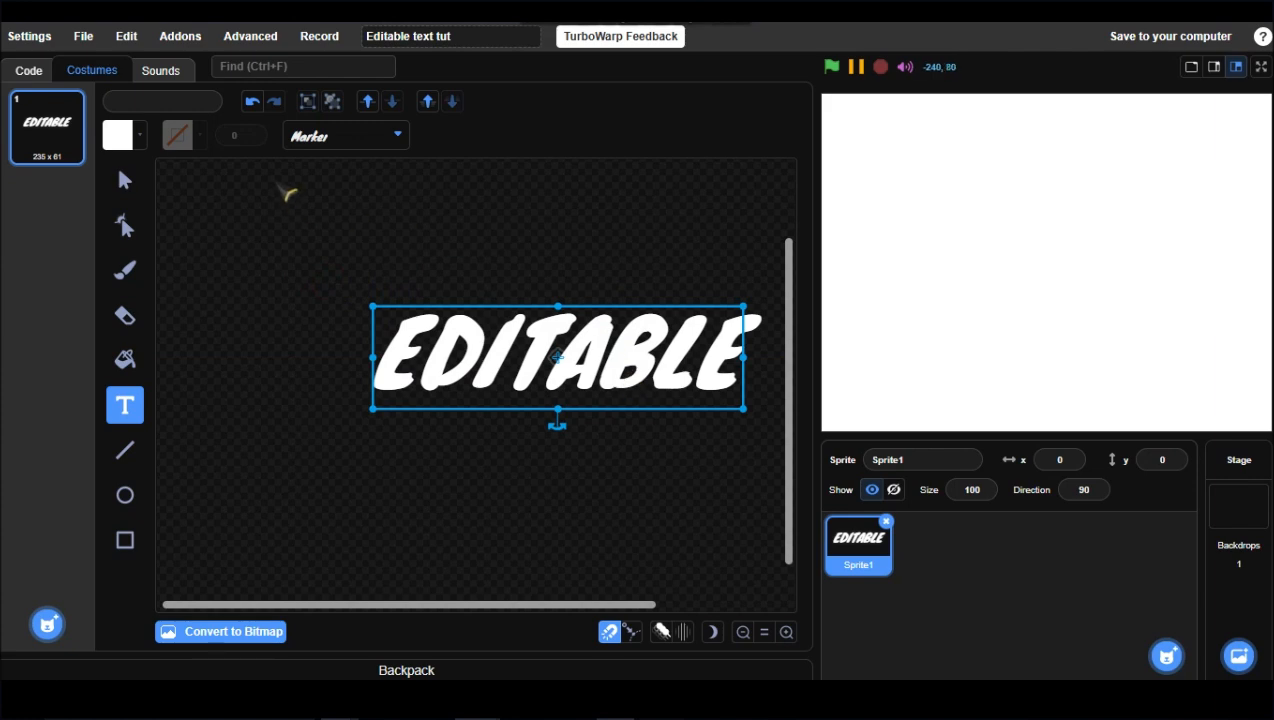
Step: Select the text and set its outline width to 8
{"action": "left_click", "coordinate": [125, 180]}
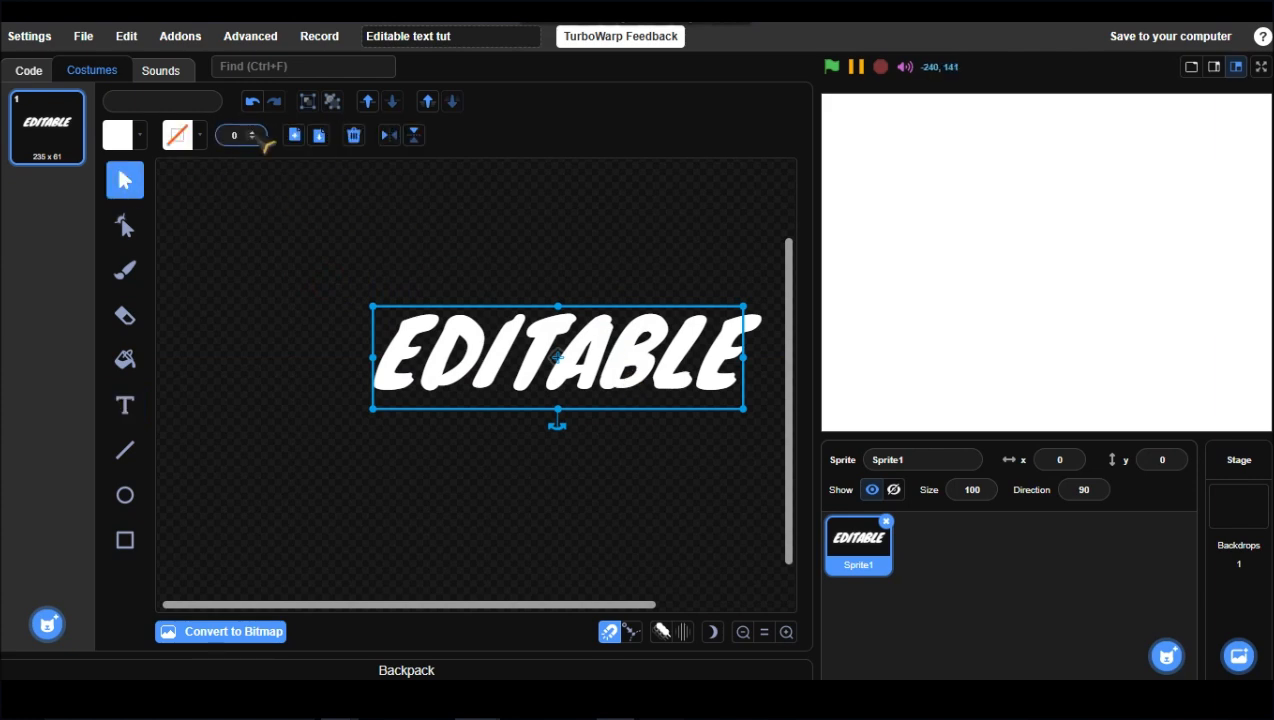
{"action": "left_click", "coordinate": [254, 133]}
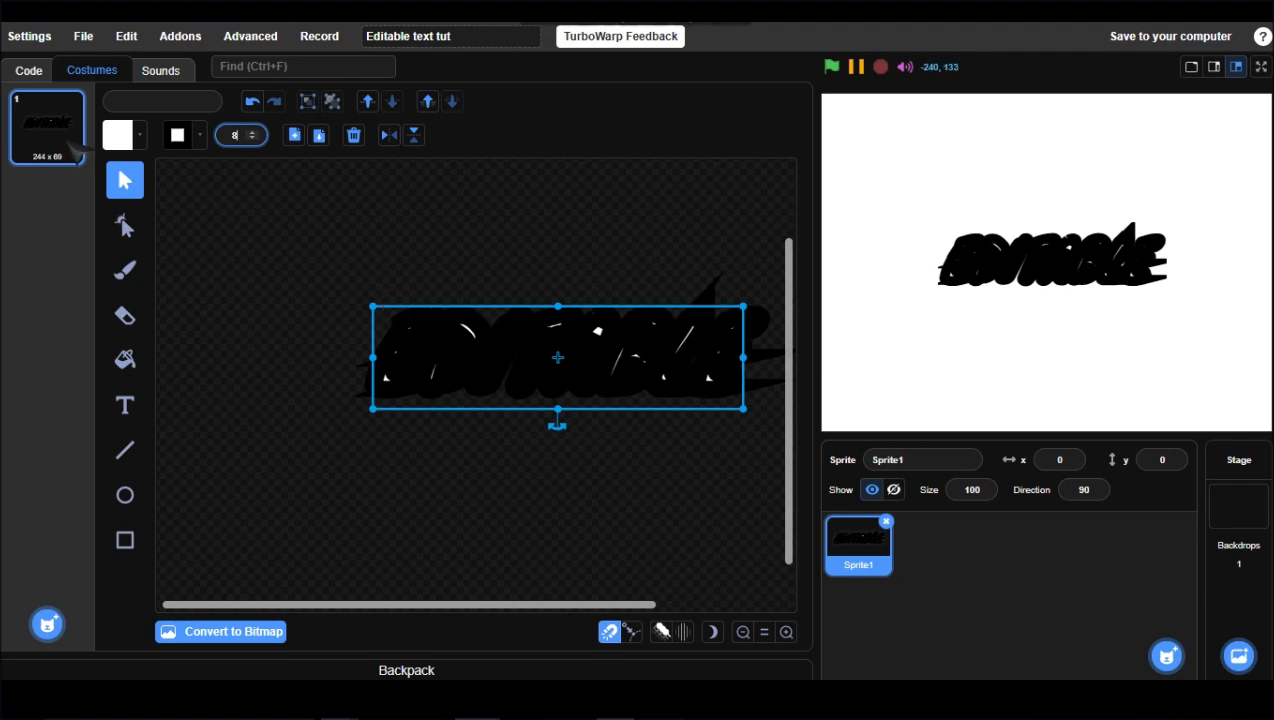
Step: Export the costume as an SVG file named Text
{"action": "right_click", "coordinate": [66, 140]}
{"action": "left_click", "coordinate": [110, 182]}
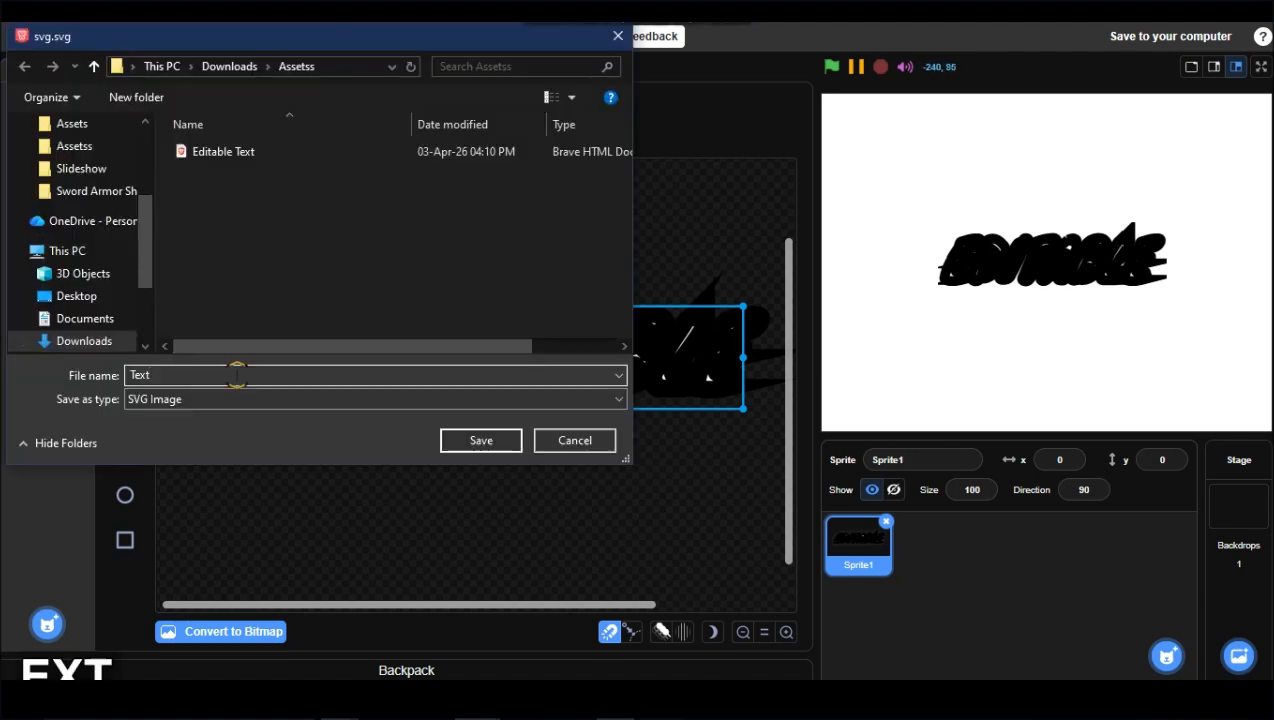
{"action": "key", "text": "Return"}
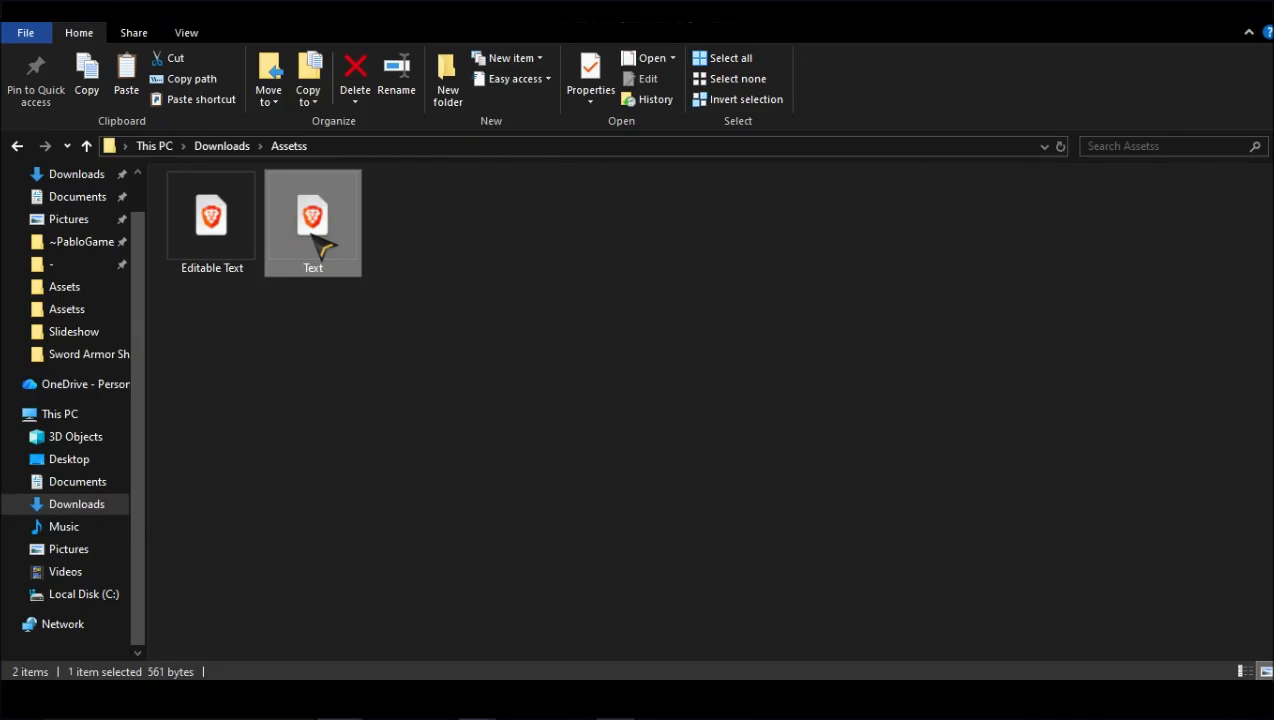
Step: Open the exported Text file in Notepad
{"action": "right_click", "coordinate": [310, 230]}
{"action": "mouse_move", "coordinate": [405, 372]}
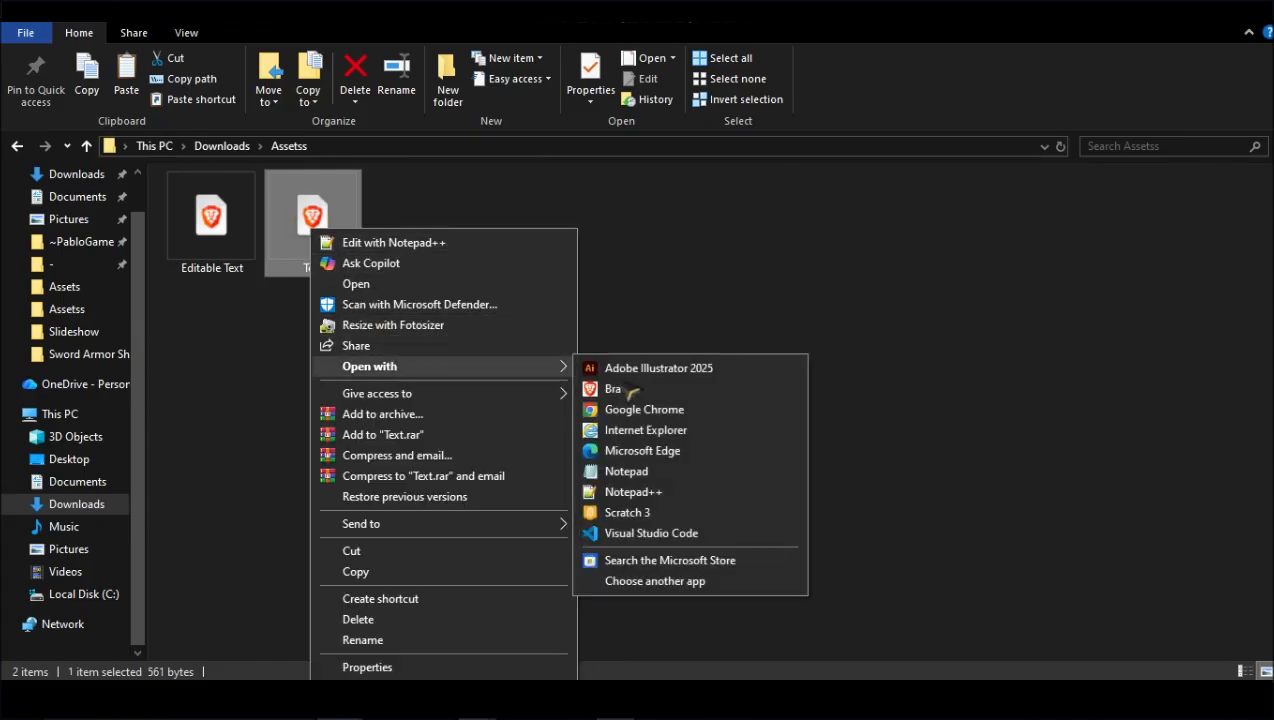
{"action": "left_click", "coordinate": [640, 467]}
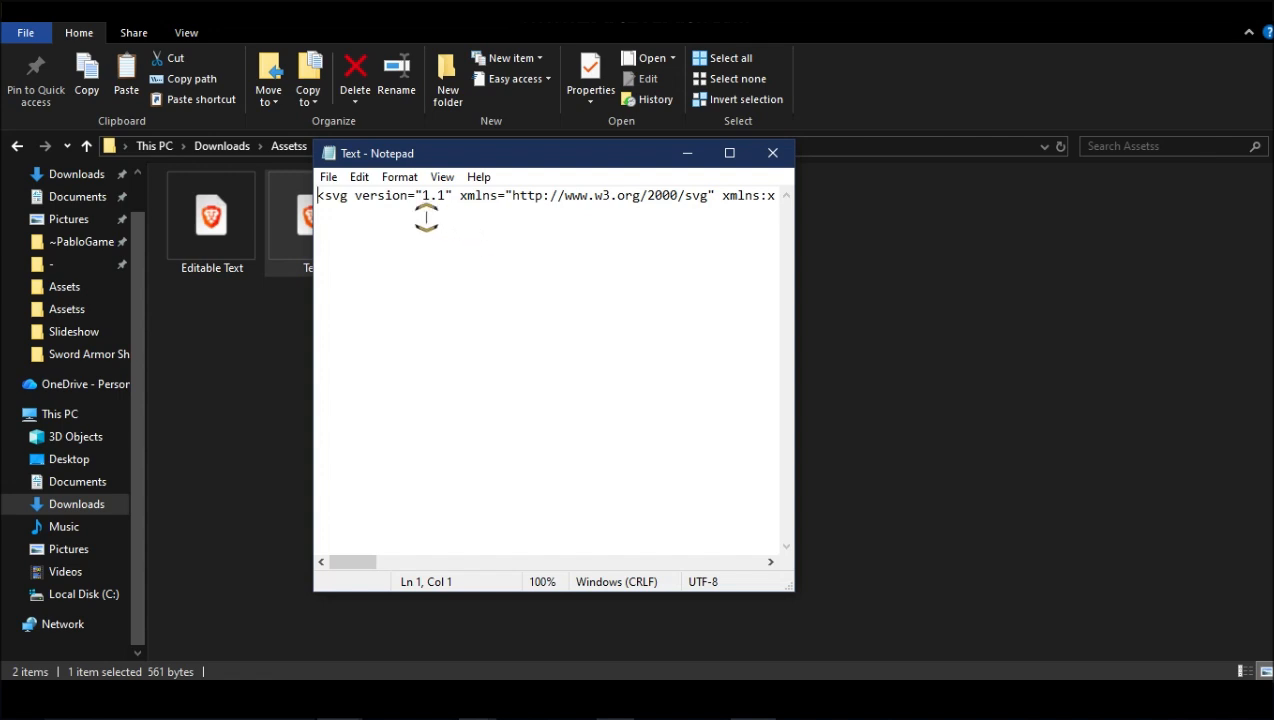
Step: Try to replace all stroke-linejoin="miter" with stroke-linejoin="round" in the SVG code
{"action": "left_click", "coordinate": [361, 178]}
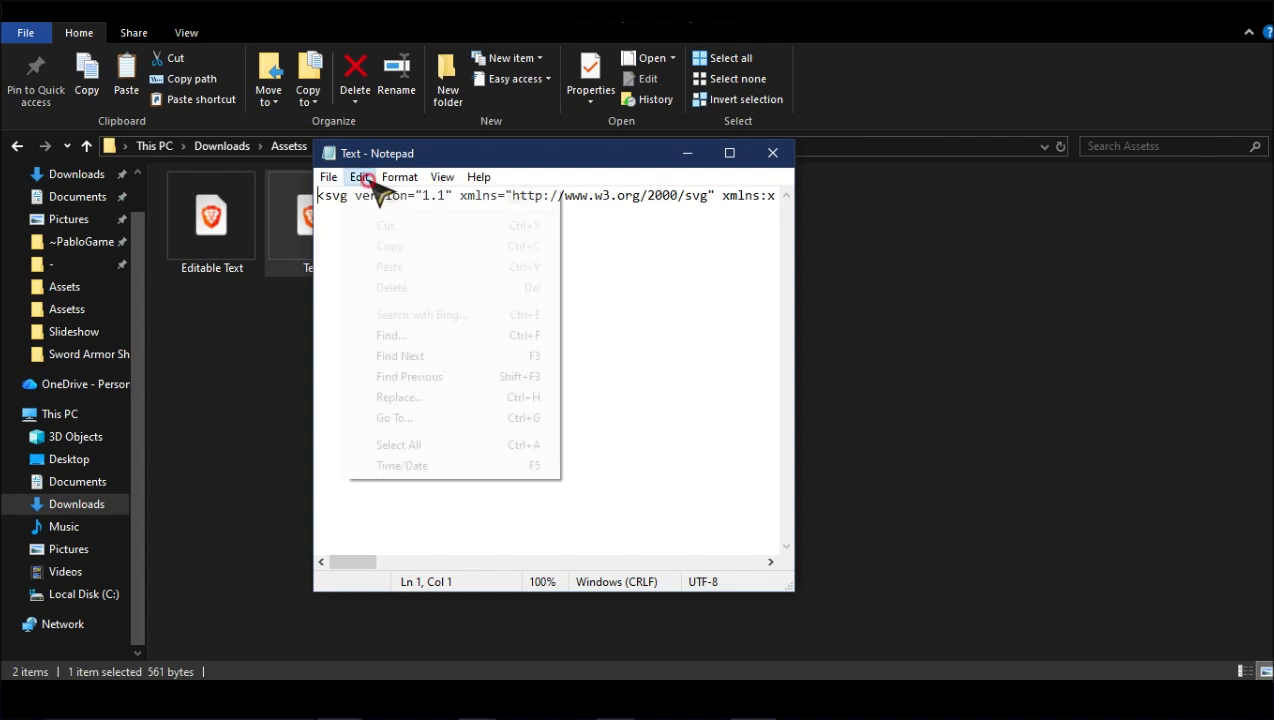
{"action": "left_click", "coordinate": [428, 398]}
{"action": "left_click", "coordinate": [540, 302]}
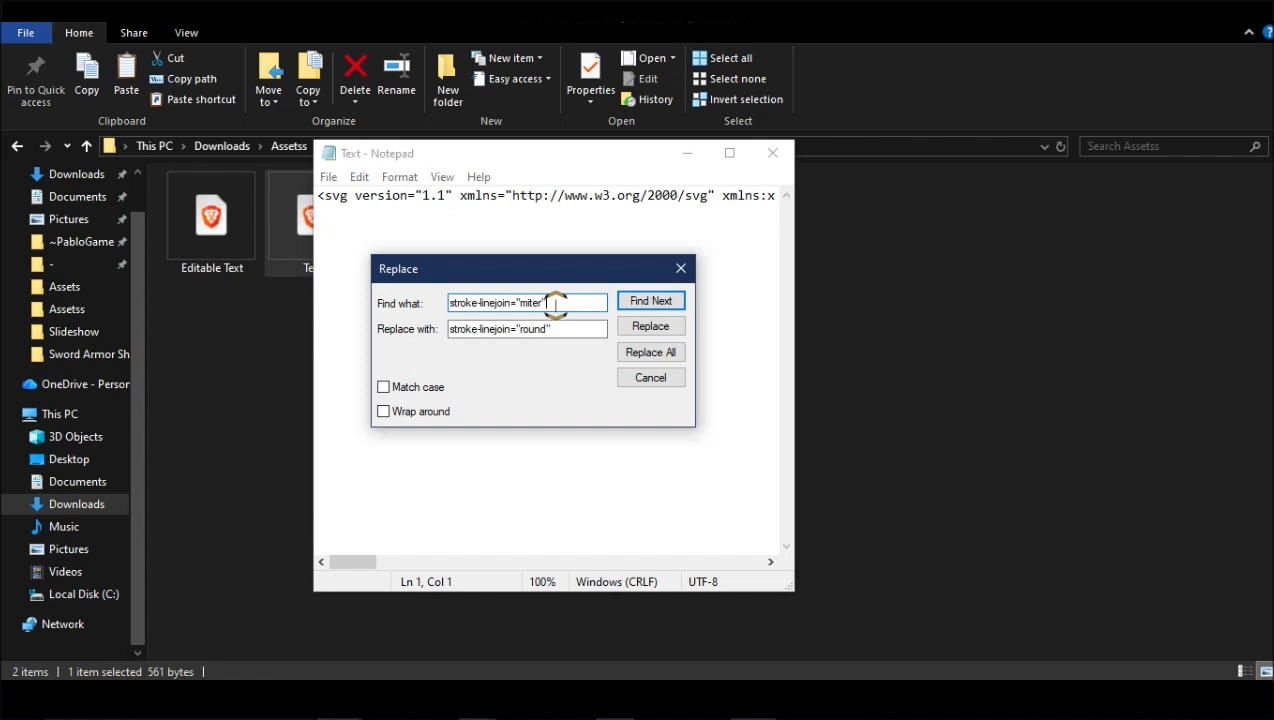
{"action": "left_click_drag", "start_coordinate": [553, 303], "coordinate": [449, 306]}
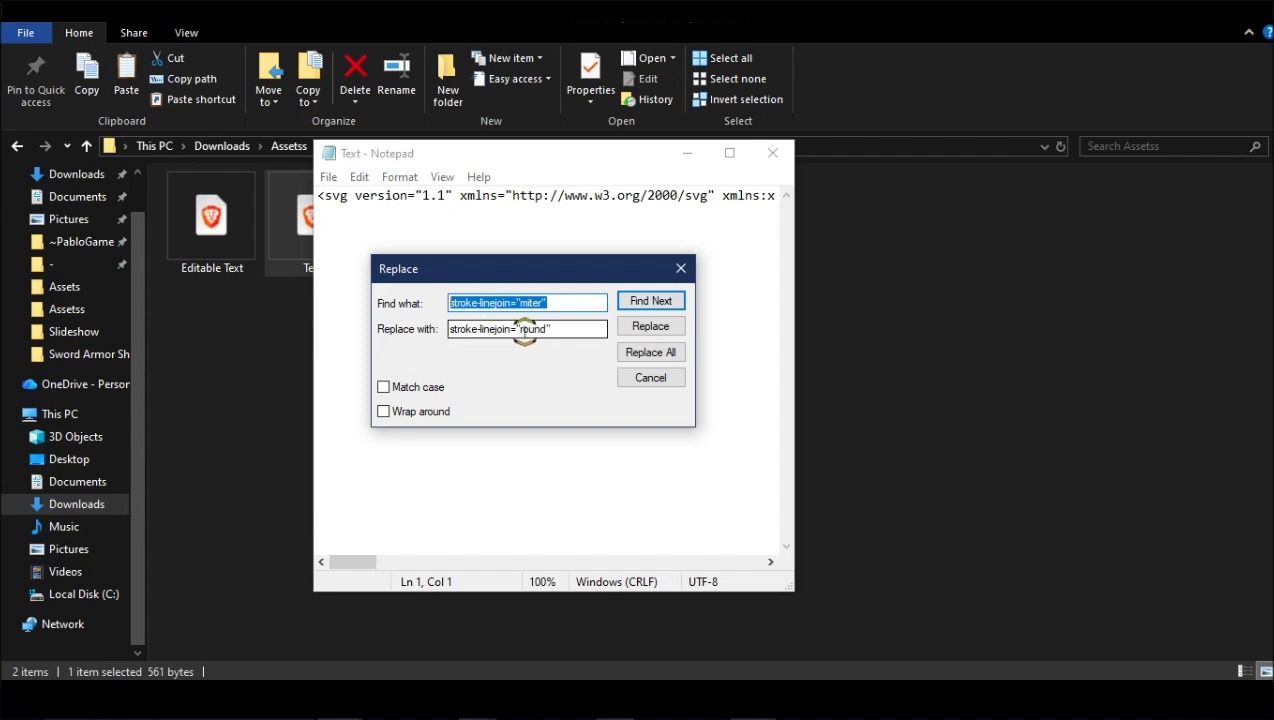
{"action": "left_click", "coordinate": [661, 352]}
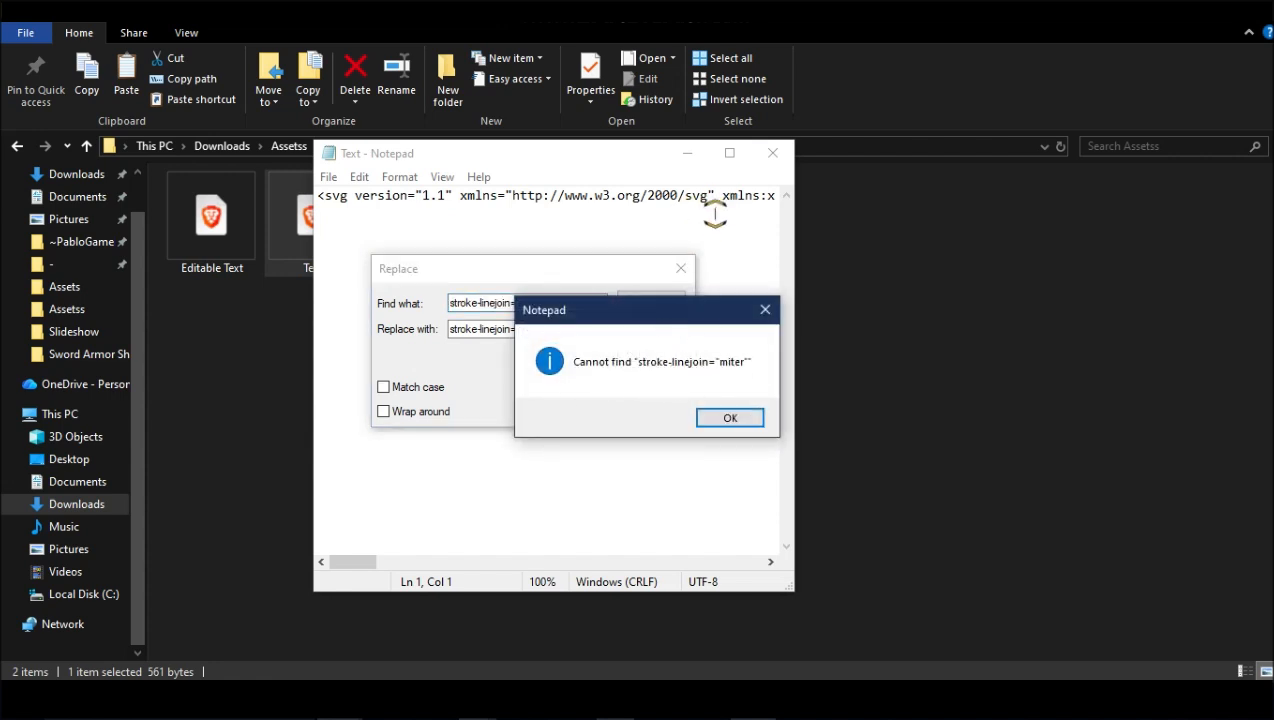
{"action": "left_click", "coordinate": [765, 309]}
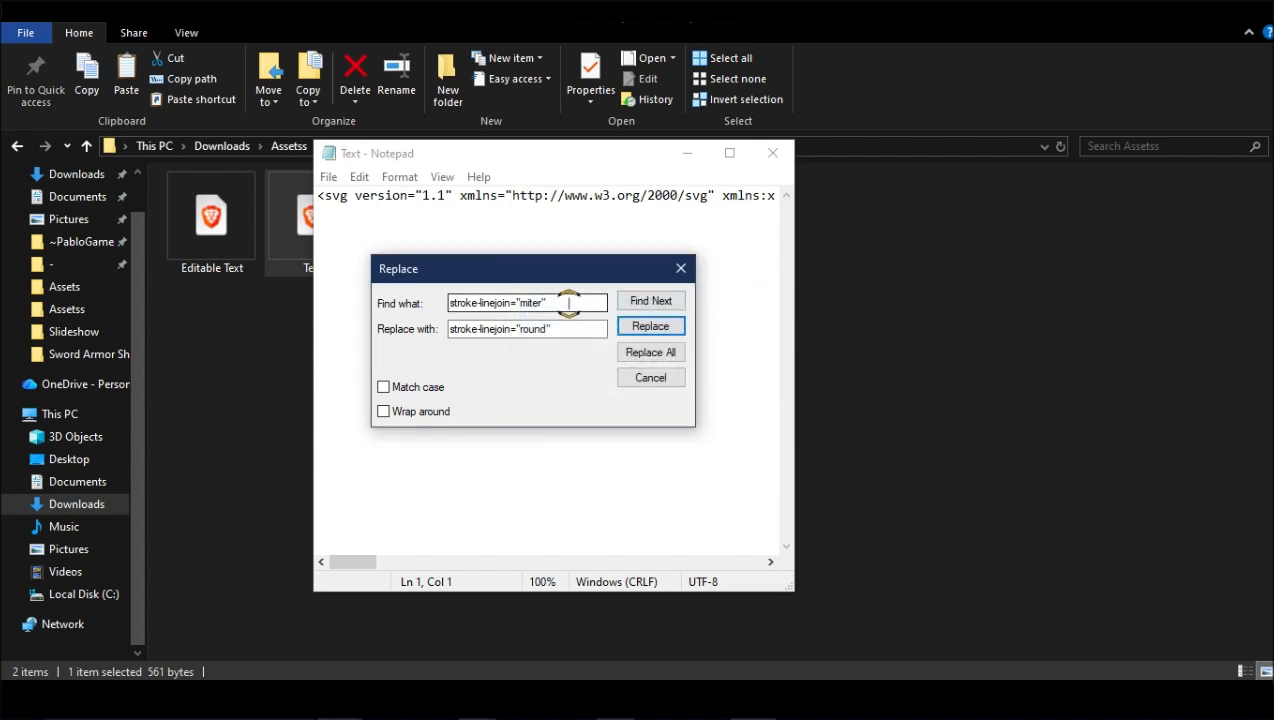
Step: Insert stroke-linejoin="round" after the stroke-width="8" attribute in the SVG code, save the file and close Notepad
{"action": "mouse_move", "coordinate": [481, 329]}
{"action": "left_mouse_down"}
{"action": "mouse_move", "coordinate": [569, 330]}
{"action": "mouse_move", "coordinate": [447, 332]}
{"action": "left_mouse_up"}
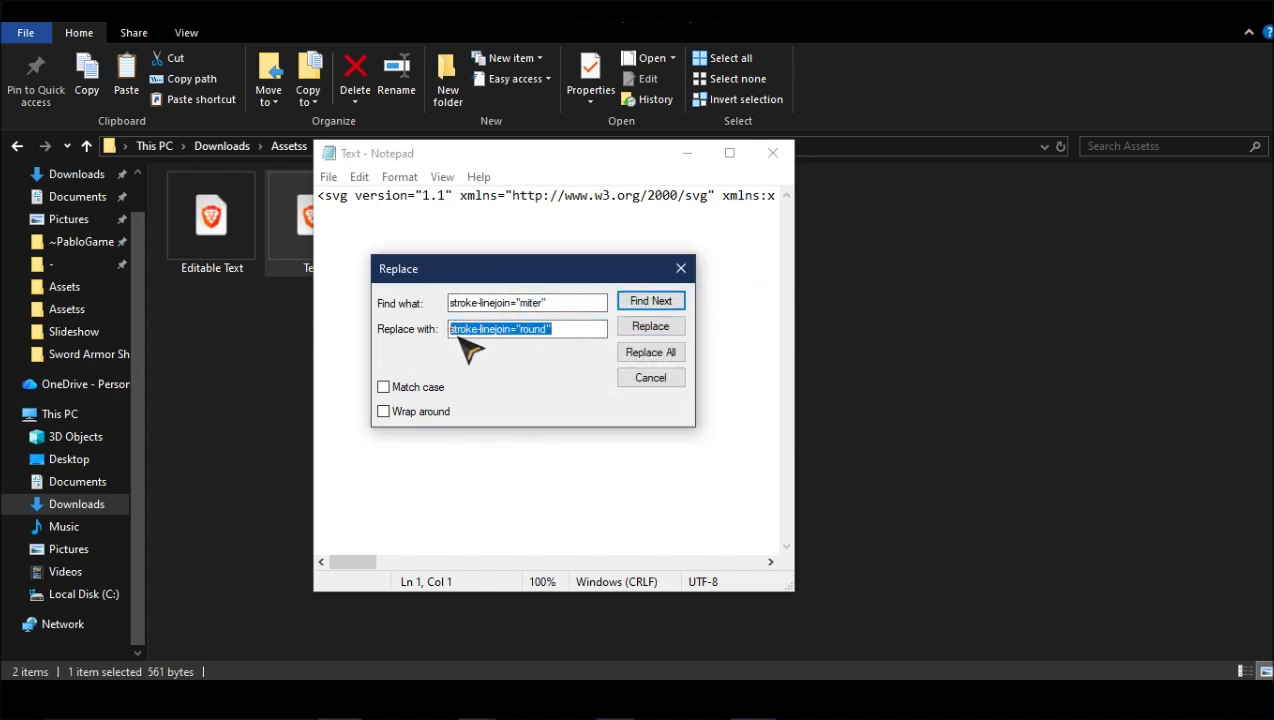
{"action": "key", "text": "ctrl+c"}
{"action": "left_click", "coordinate": [681, 268]}
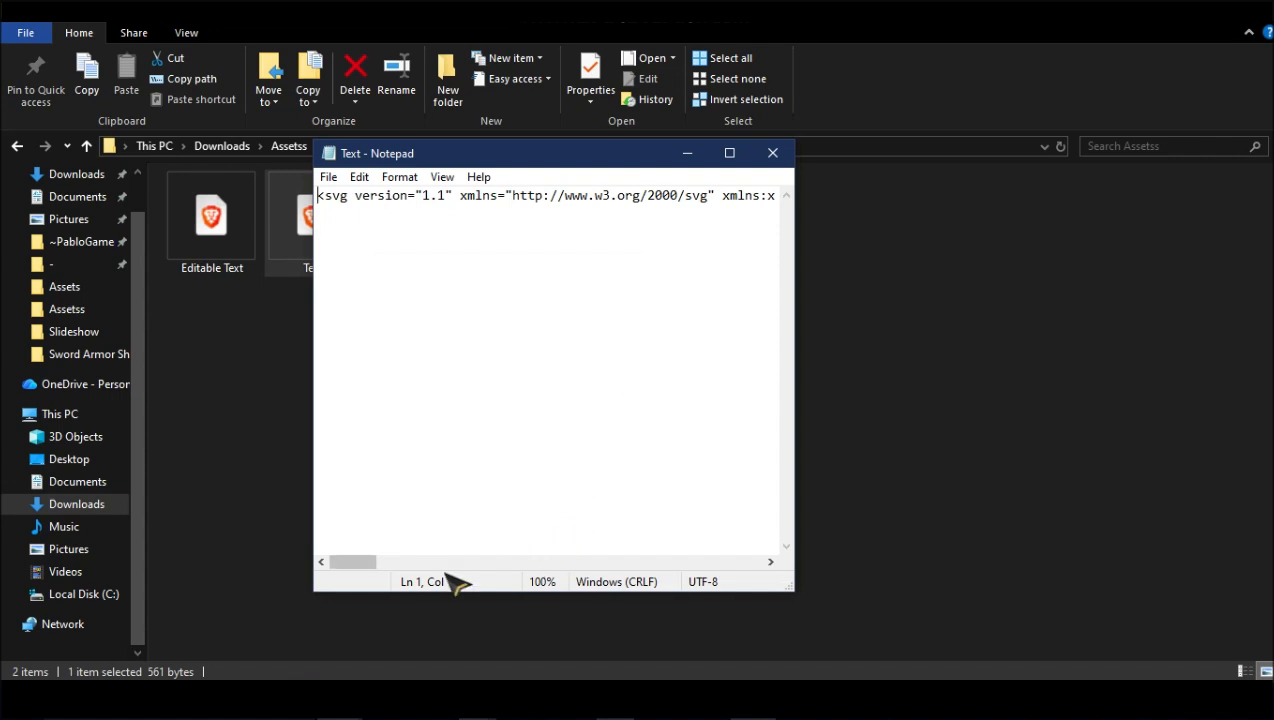
{"action": "left_click_drag", "start_coordinate": [363, 562], "coordinate": [536, 562]}
{"action": "left_click", "coordinate": [617, 195]}
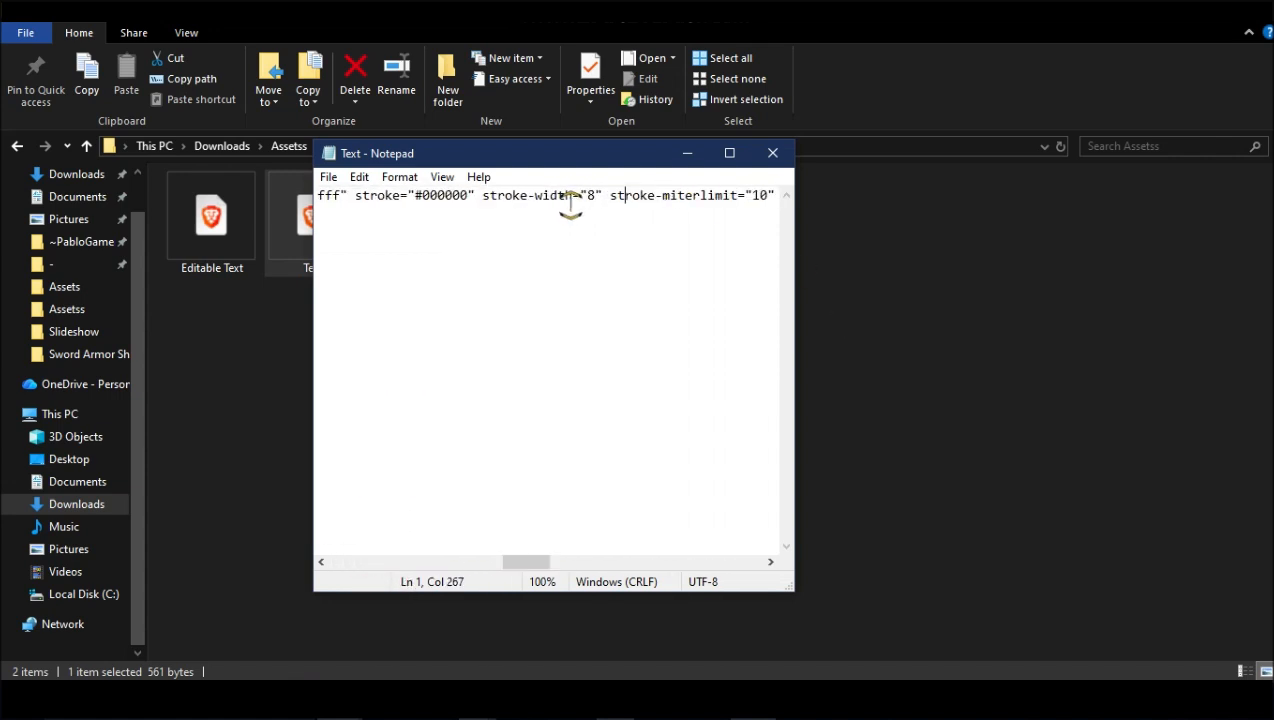
{"action": "key", "text": "ctrl+v"}
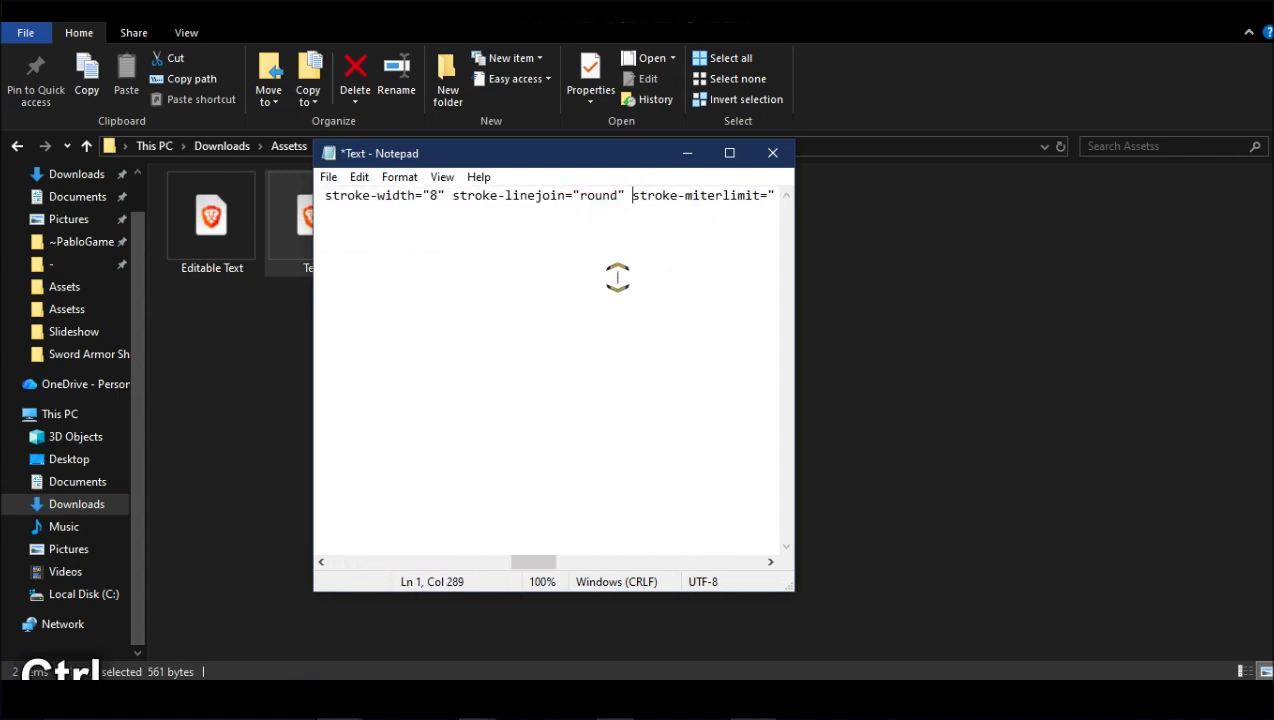
{"action": "key", "text": "ctrl+s"}
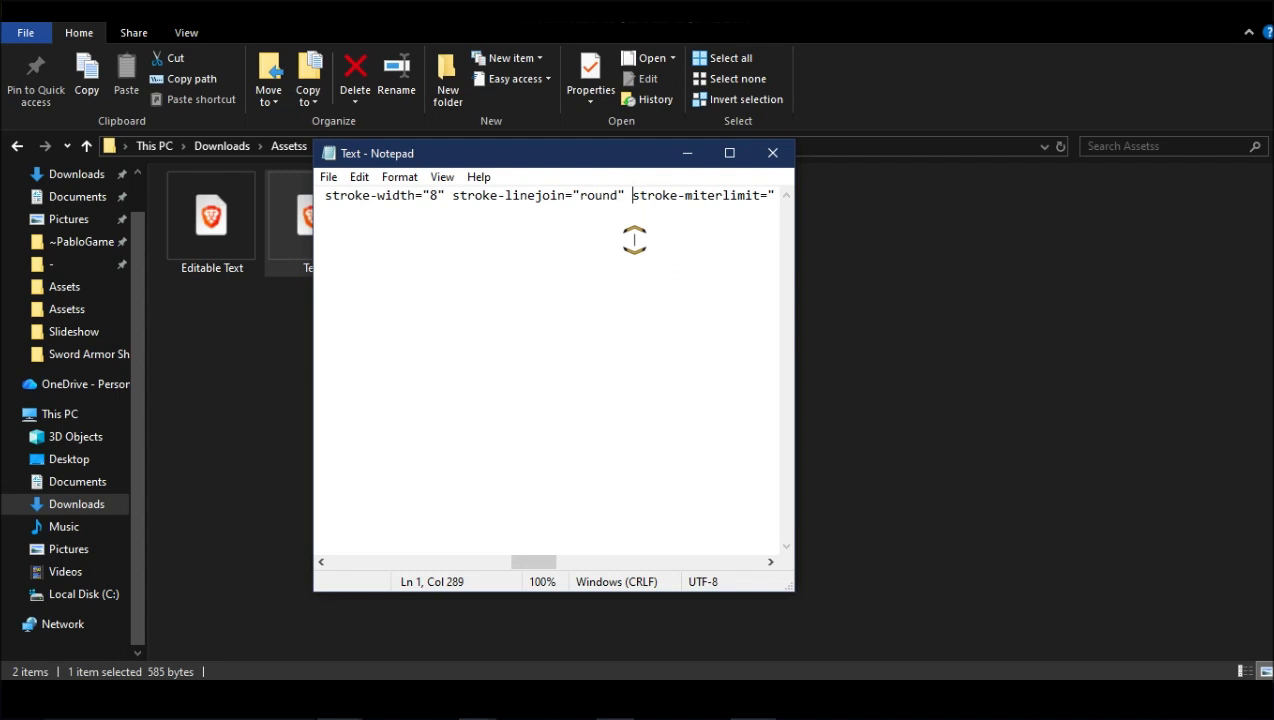
{"action": "left_click", "coordinate": [773, 153]}
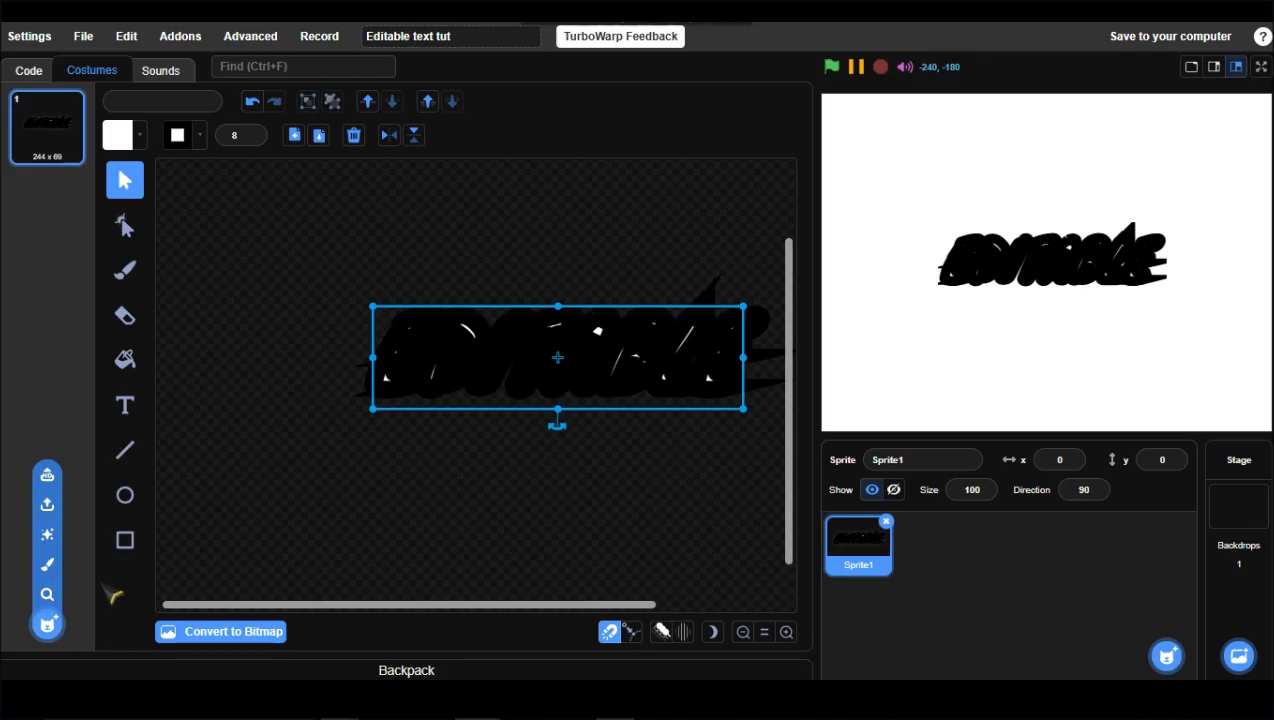
Step: Upload the edited Text SVG as a new costume and delete the original costume
{"action": "mouse_move", "coordinate": [50, 628]}
{"action": "left_click", "coordinate": [52, 507]}
{"action": "left_click", "coordinate": [215, 174]}
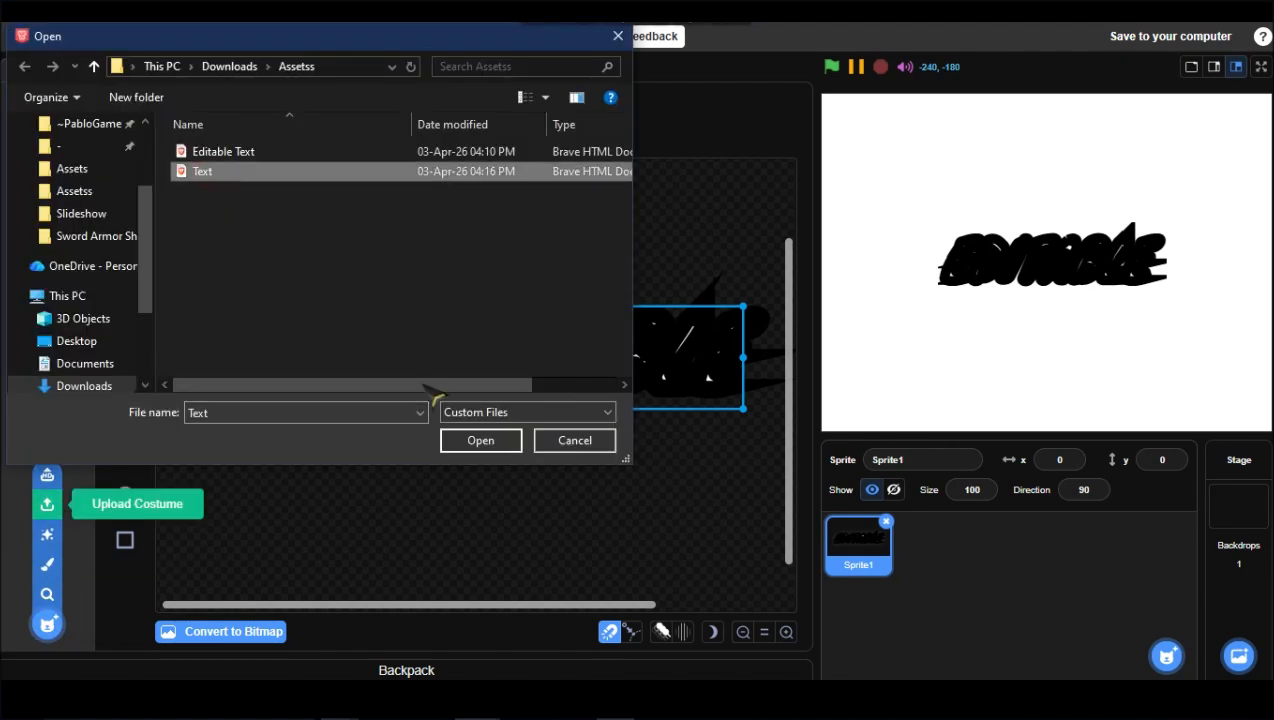
{"action": "left_click", "coordinate": [481, 442]}
{"action": "left_click", "coordinate": [696, 346]}
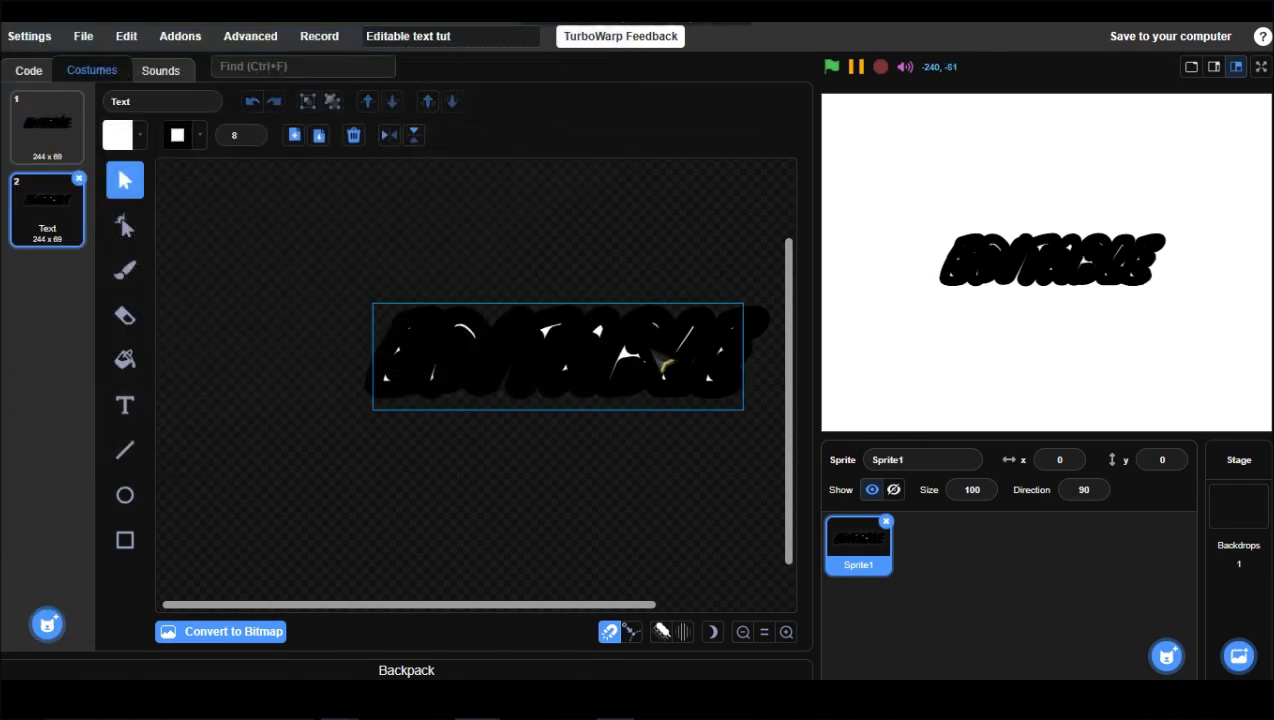
{"action": "left_click", "coordinate": [62, 127]}
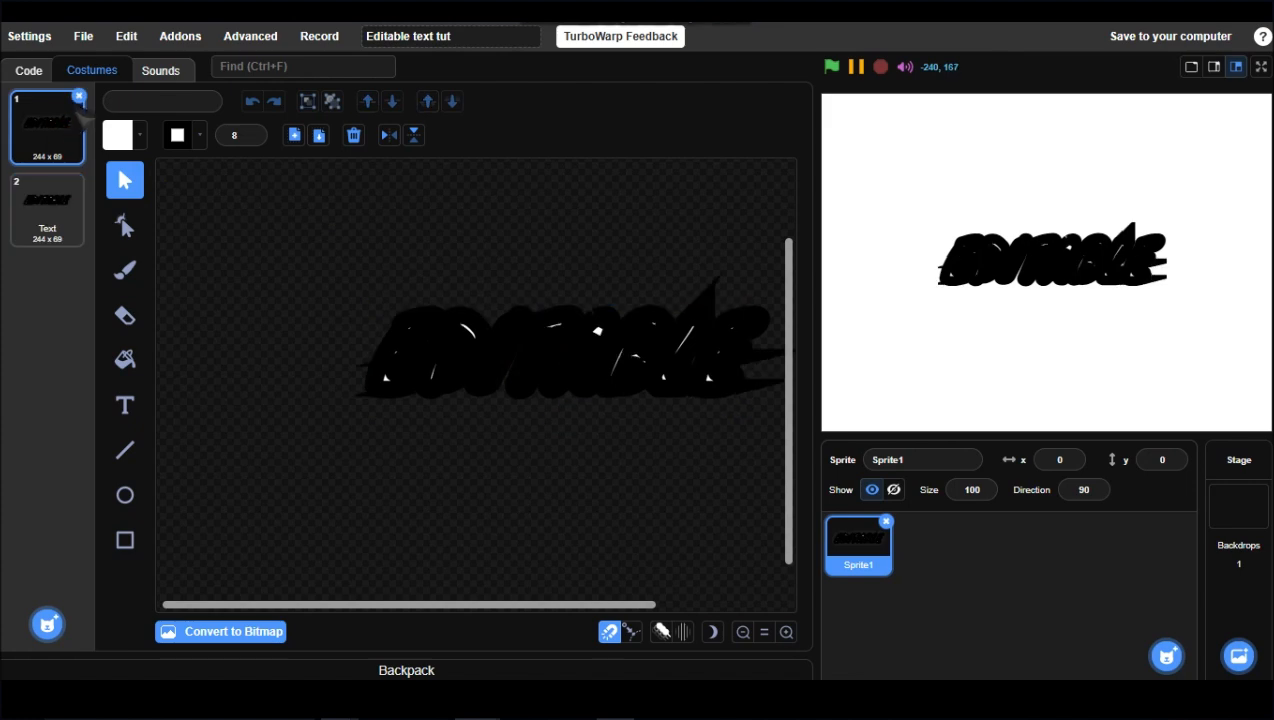
{"action": "left_click", "coordinate": [79, 98]}
Step: Select the text and set its outline width to 0
{"action": "left_click", "coordinate": [412, 358]}
{"action": "left_click", "coordinate": [253, 138]}
{"action": "left_click", "coordinate": [253, 138]}
{"action": "left_click", "coordinate": [253, 138]}
{"action": "left_click", "coordinate": [253, 138]}
{"action": "left_click", "coordinate": [253, 138]}
{"action": "left_click", "coordinate": [253, 138]}
{"action": "left_click", "coordinate": [253, 138]}
{"action": "left_click", "coordinate": [253, 138]}
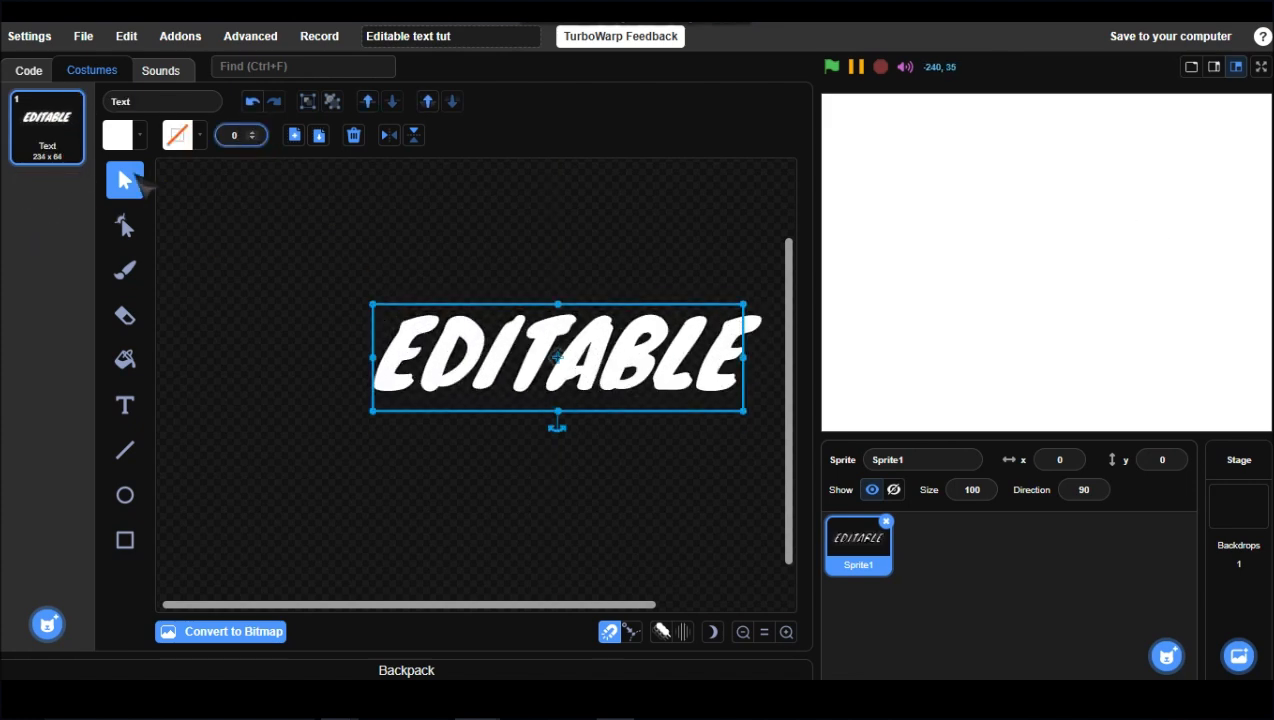
Step: Switch the text fill to a vertical gradient and set the second colour's hue to 13 at full saturation and brightness
{"action": "left_click", "coordinate": [119, 137]}
{"action": "left_click", "coordinate": [138, 182]}
{"action": "double_click", "coordinate": [115, 265]}
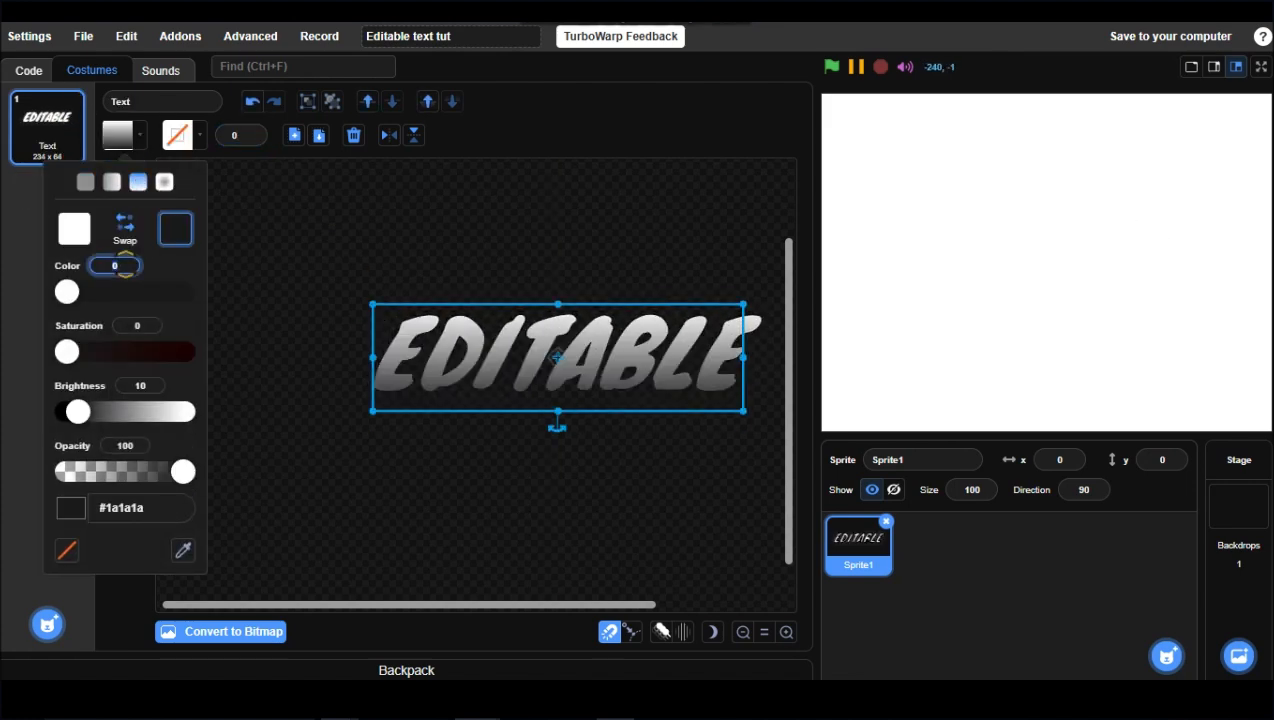
{"action": "type", "text": "13"}
{"action": "left_click", "coordinate": [158, 269]}
{"action": "left_click", "coordinate": [187, 351]}
{"action": "left_click", "coordinate": [187, 411]}
Step: Set the gradient's first colour to yellow #ffc700 at full saturation
{"action": "left_click", "coordinate": [75, 229]}
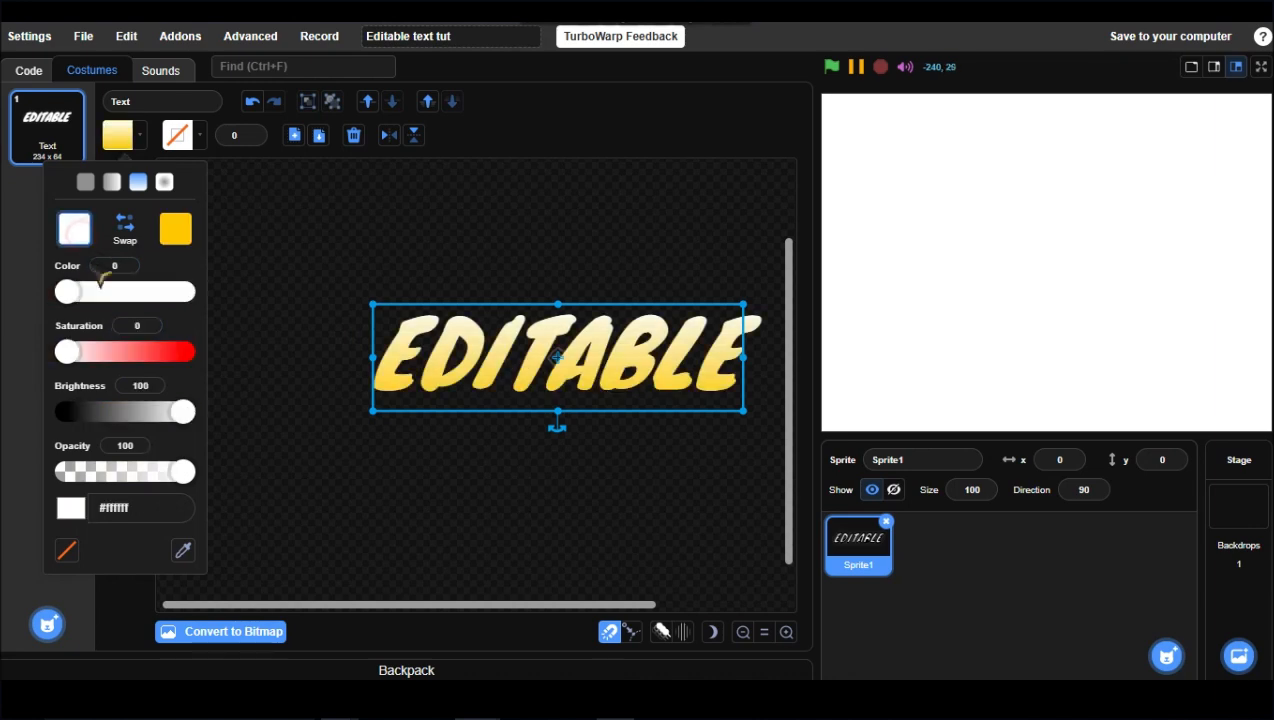
{"action": "double_click", "coordinate": [112, 265]}
{"action": "type", "text": "11.3"}
{"action": "left_click", "coordinate": [187, 351]}
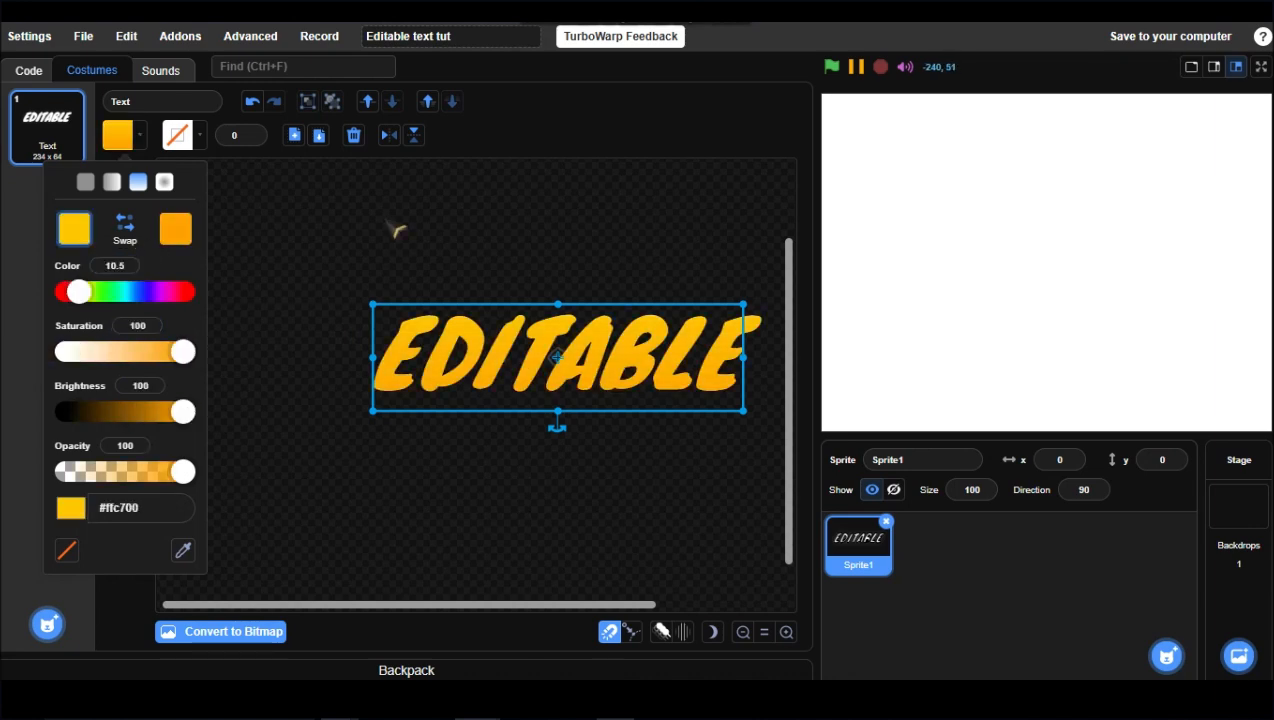
{"action": "left_click", "coordinate": [381, 213]}
Step: Paste a duplicate of the text over the original
{"action": "left_click", "coordinate": [315, 139]}
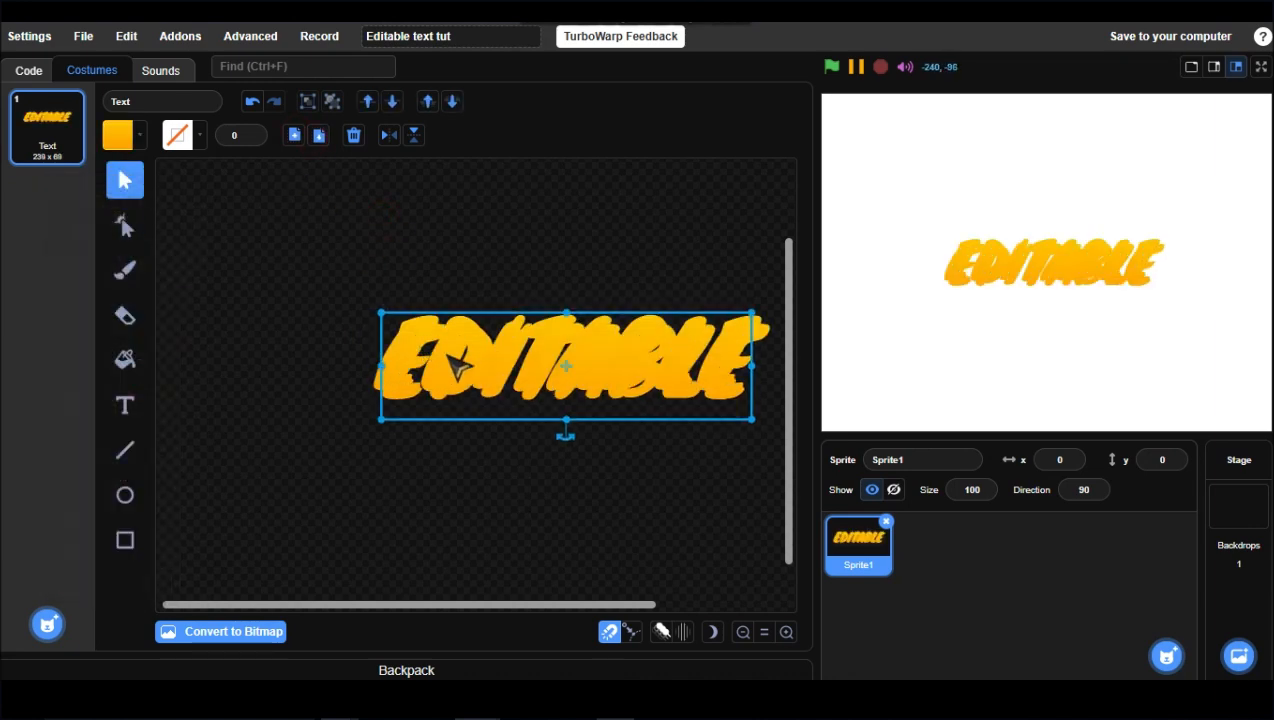
{"action": "left_click_drag", "start_coordinate": [448, 354], "coordinate": [432, 346]}
{"action": "key", "text": "Down"}
{"action": "left_click", "coordinate": [457, 104]}
{"action": "left_click", "coordinate": [251, 101]}
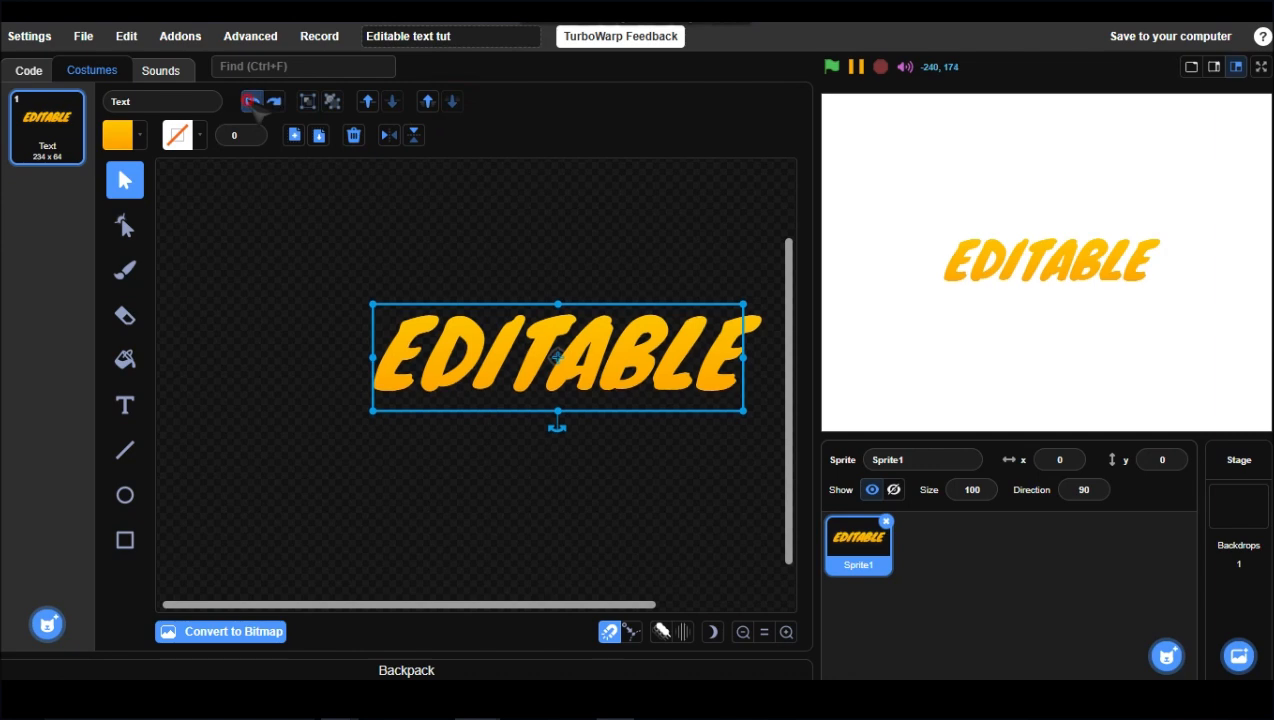
Step: Fill the duplicate with orange #ff5700 and send it behind the original text
{"action": "left_click", "coordinate": [117, 135]}
{"action": "left_click_drag", "start_coordinate": [97, 292], "coordinate": [92, 296]}
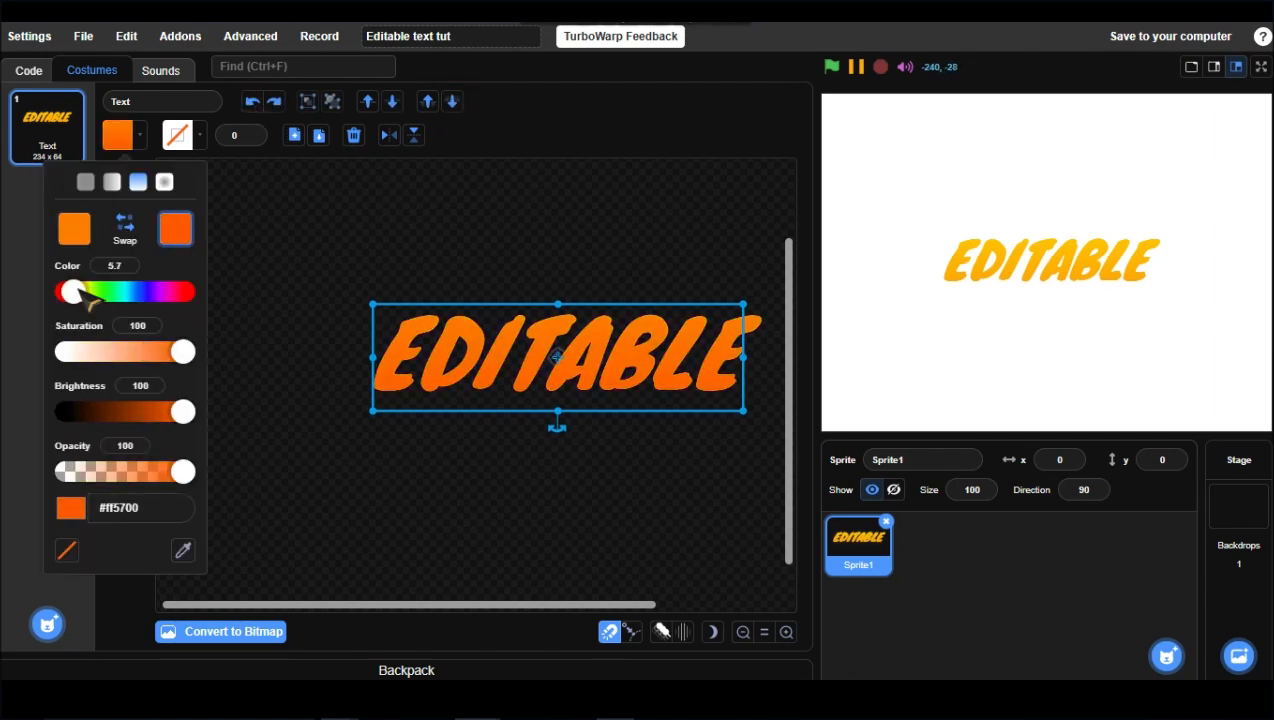
{"action": "left_click", "coordinate": [457, 104]}
Step: Nudge the orange copy down six steps to form a shadow
{"action": "key", "text": "Down"}
{"action": "key", "text": "Down"}
{"action": "key", "text": "Down"}
{"action": "key", "text": "Down"}
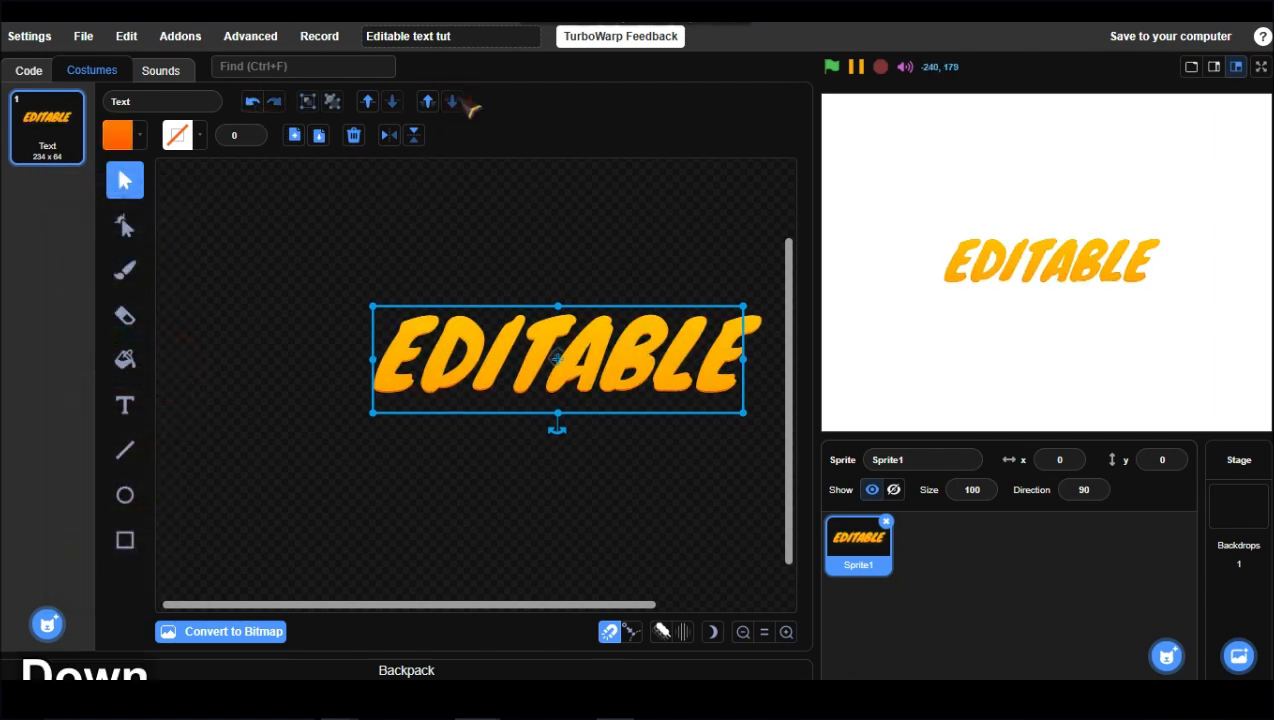
{"action": "key", "text": "Down"}
{"action": "key", "text": "Down"}
{"action": "key", "text": "Down"}
{"action": "key", "text": "Down"}
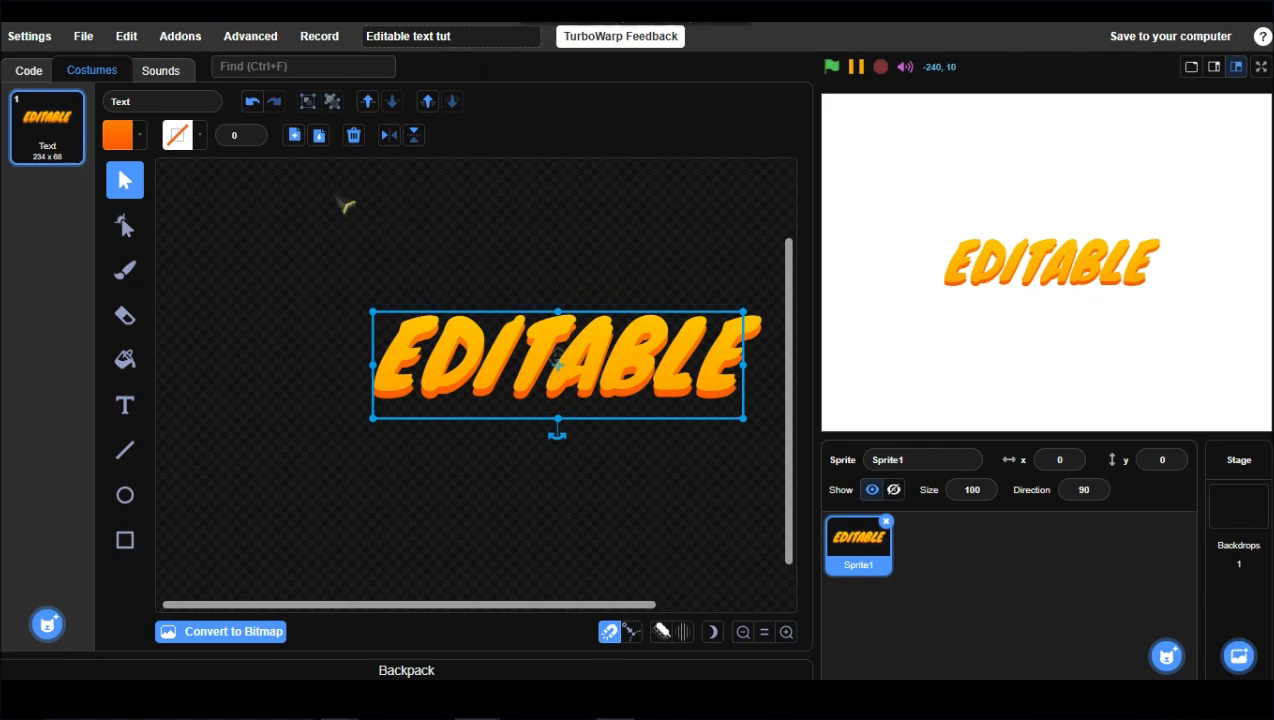
Step: Copy and paste the orange shadow and send the new copy to the back
{"action": "left_click", "coordinate": [294, 135]}
{"action": "left_click", "coordinate": [319, 135]}
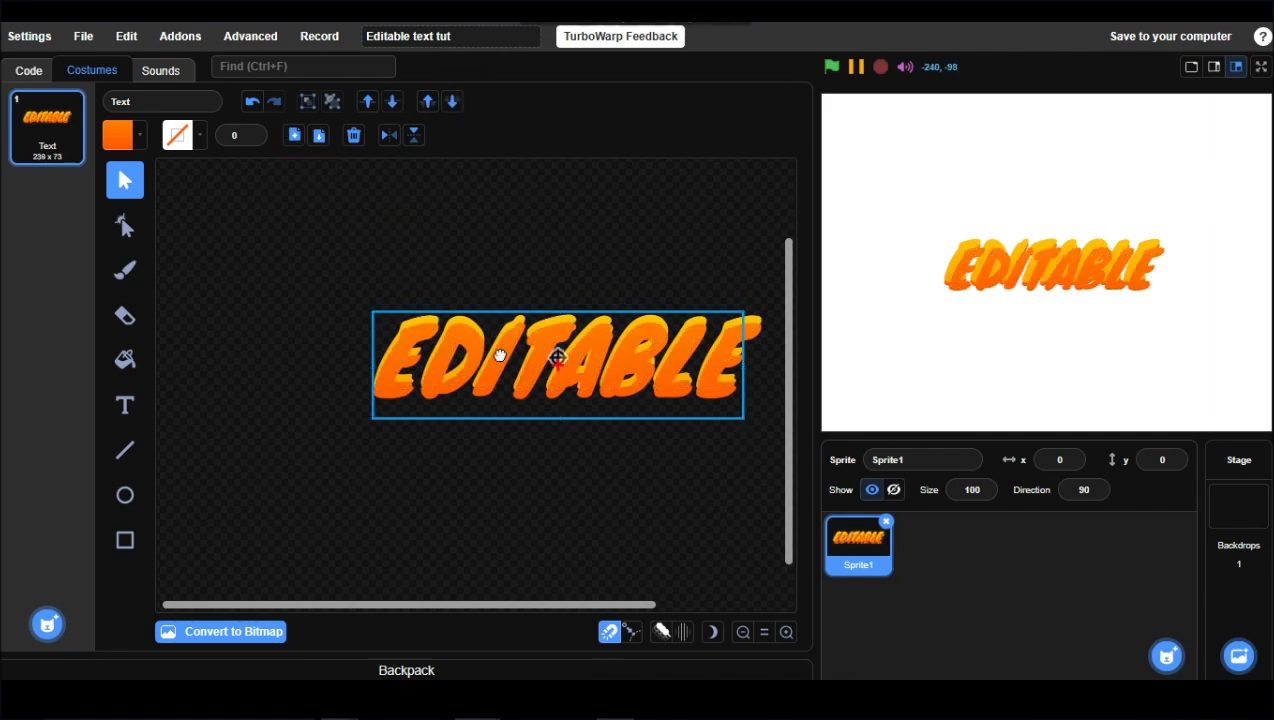
{"action": "left_click", "coordinate": [452, 101]}
Step: Nudge the new copy down five steps to deepen the shadow
{"action": "key", "text": "Down"}
{"action": "key", "text": "Down"}
{"action": "key", "text": "Down"}
{"action": "key", "text": "Down"}
{"action": "key", "text": "Down"}
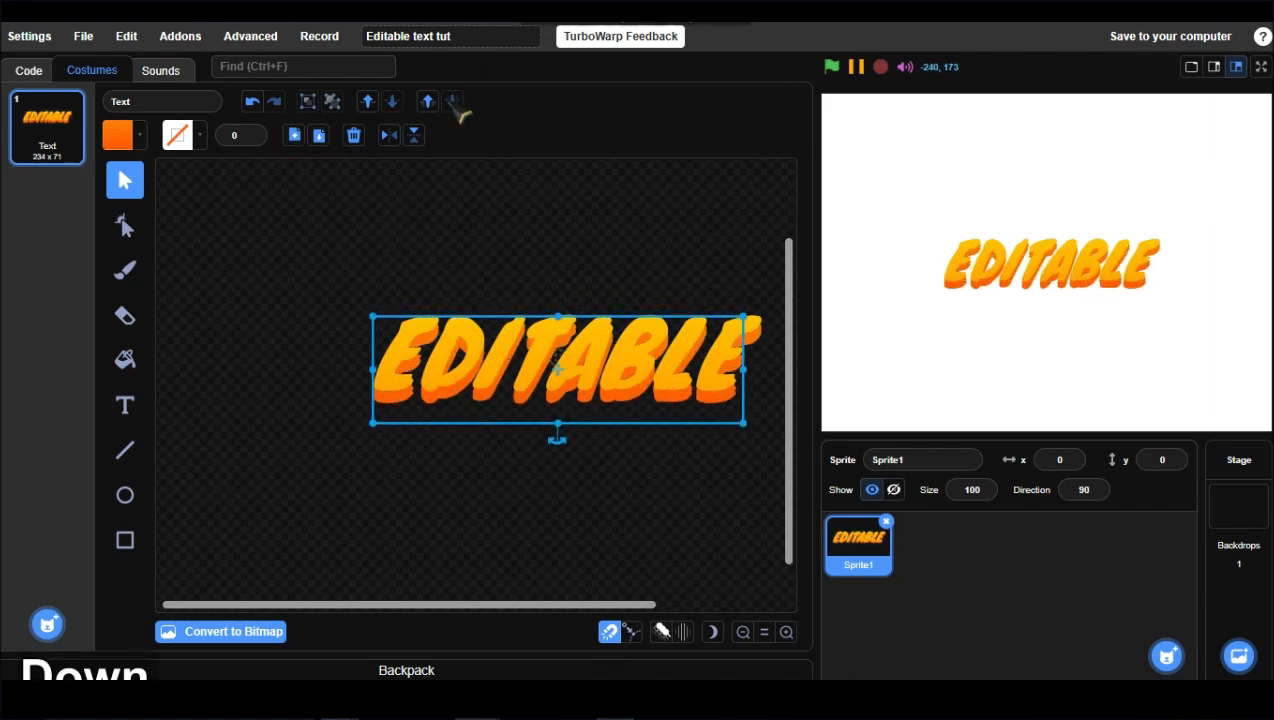
Step: Nudge the second orange shadow copy back up two steps
{"action": "key", "text": "Up"}
{"action": "key", "text": "Up"}
{"action": "left_click", "coordinate": [422, 422]}
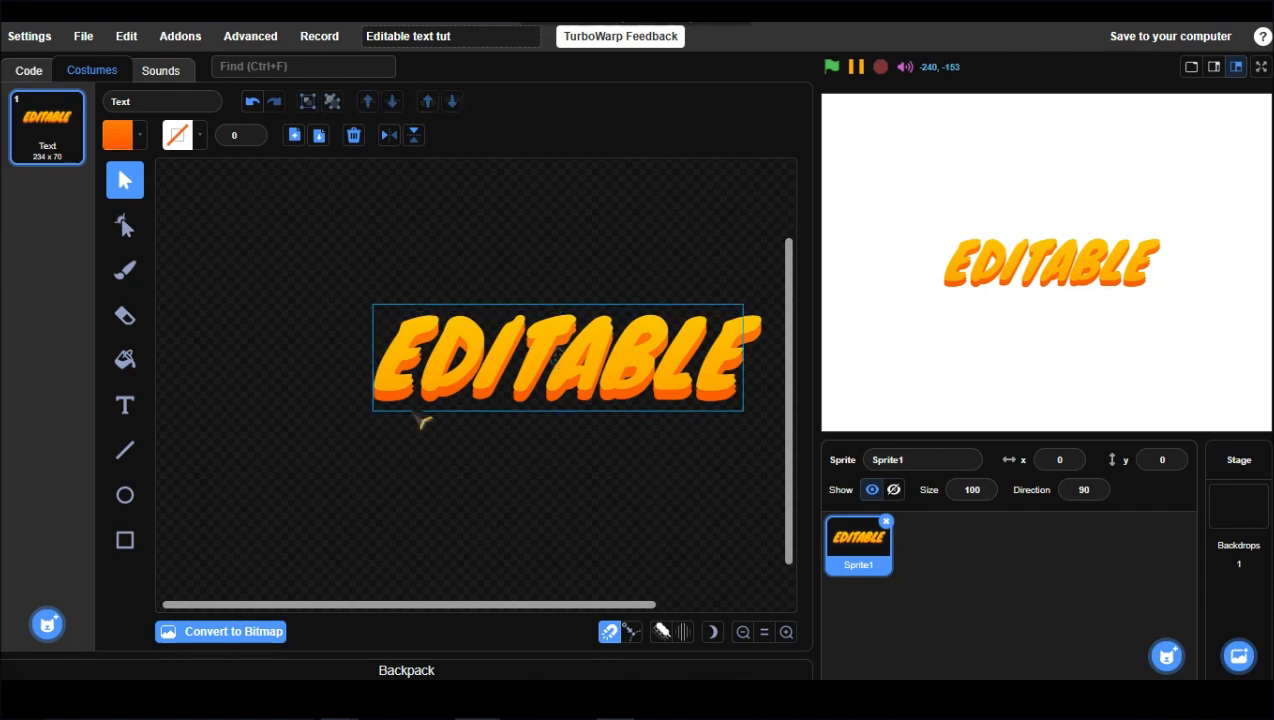
Step: Copy and paste the orange shadow and fill the new copy with blue #0097ff
{"action": "left_click", "coordinate": [412, 400]}
{"action": "left_click", "coordinate": [295, 136]}
{"action": "left_click", "coordinate": [319, 136]}
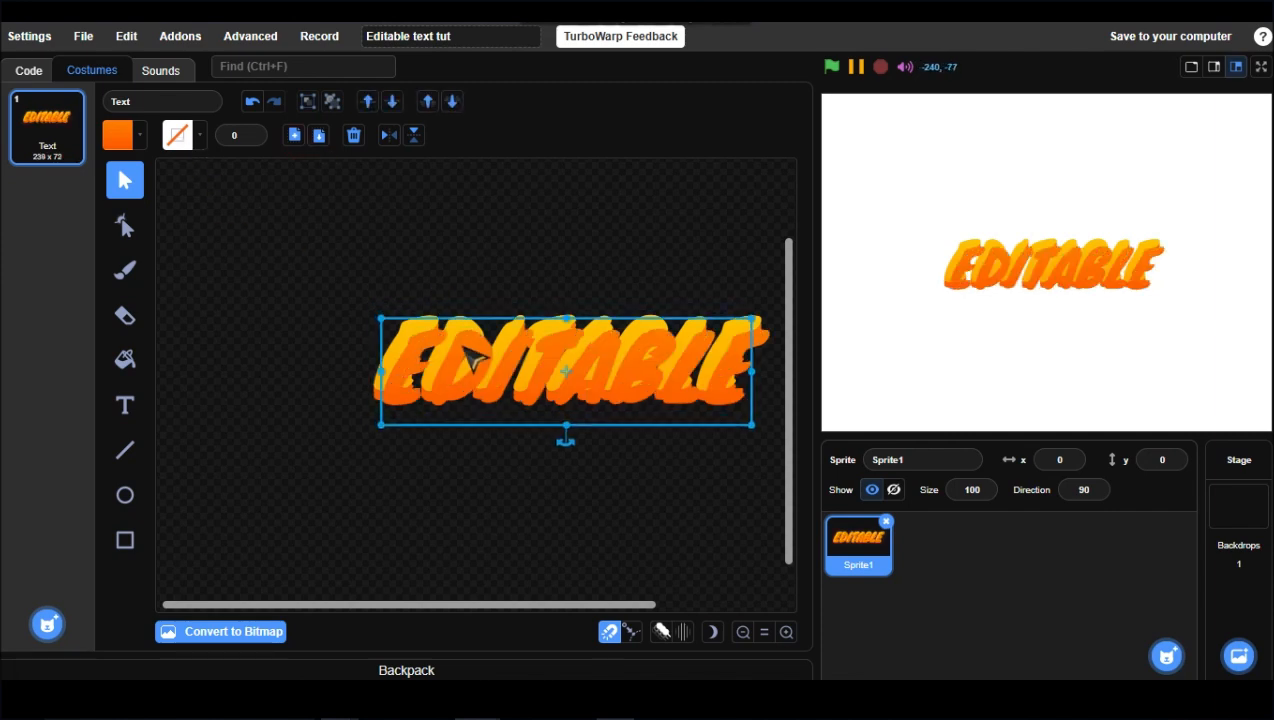
{"action": "left_click", "coordinate": [117, 135]}
{"action": "left_click", "coordinate": [138, 181]}
{"action": "left_click_drag", "start_coordinate": [91, 291], "coordinate": [137, 292]}
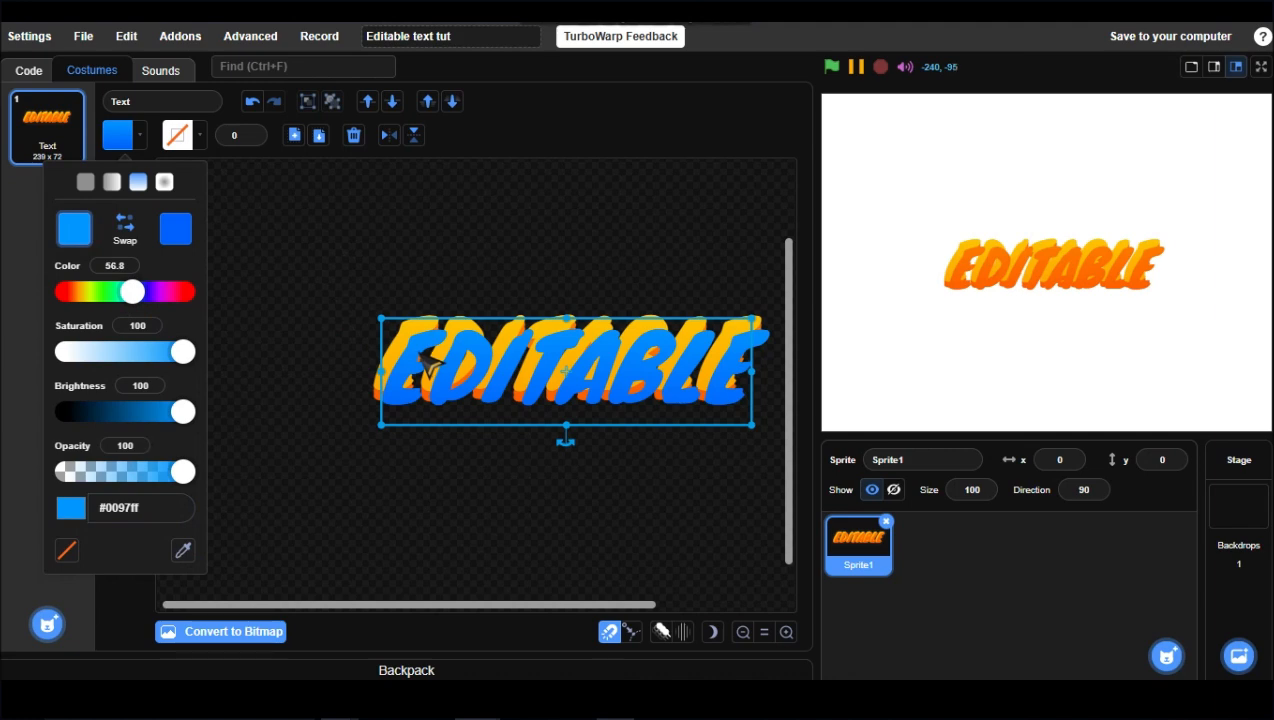
{"action": "left_click_drag", "start_coordinate": [418, 352], "coordinate": [402, 332]}
Step: Give the blue copy an outline width of 7 and send it to the back
{"action": "left_click", "coordinate": [252, 132]}
{"action": "left_click", "coordinate": [252, 132]}
{"action": "left_click", "coordinate": [252, 132]}
{"action": "left_click", "coordinate": [252, 132]}
{"action": "left_click", "coordinate": [252, 132]}
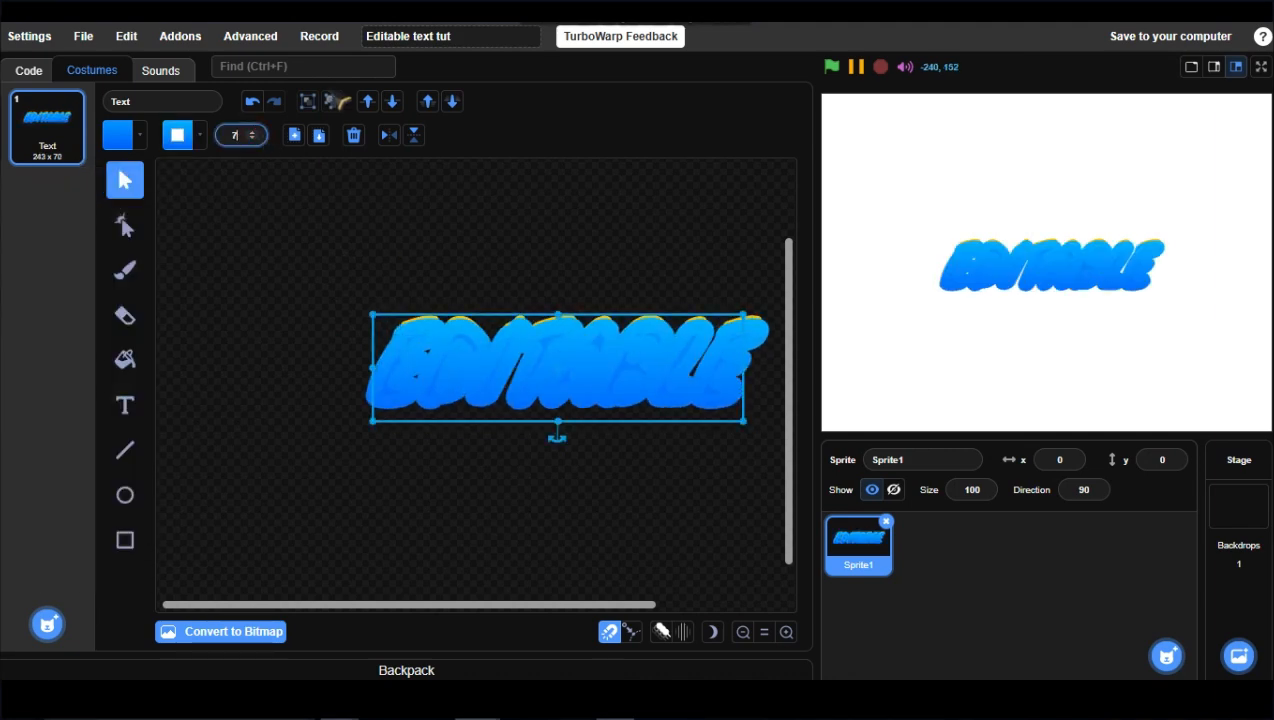
{"action": "left_click", "coordinate": [452, 101]}
Step: Paste another copy of the blue layer, send it to the back and nudge it down three steps
{"action": "left_click", "coordinate": [294, 135]}
{"action": "left_click", "coordinate": [319, 135]}
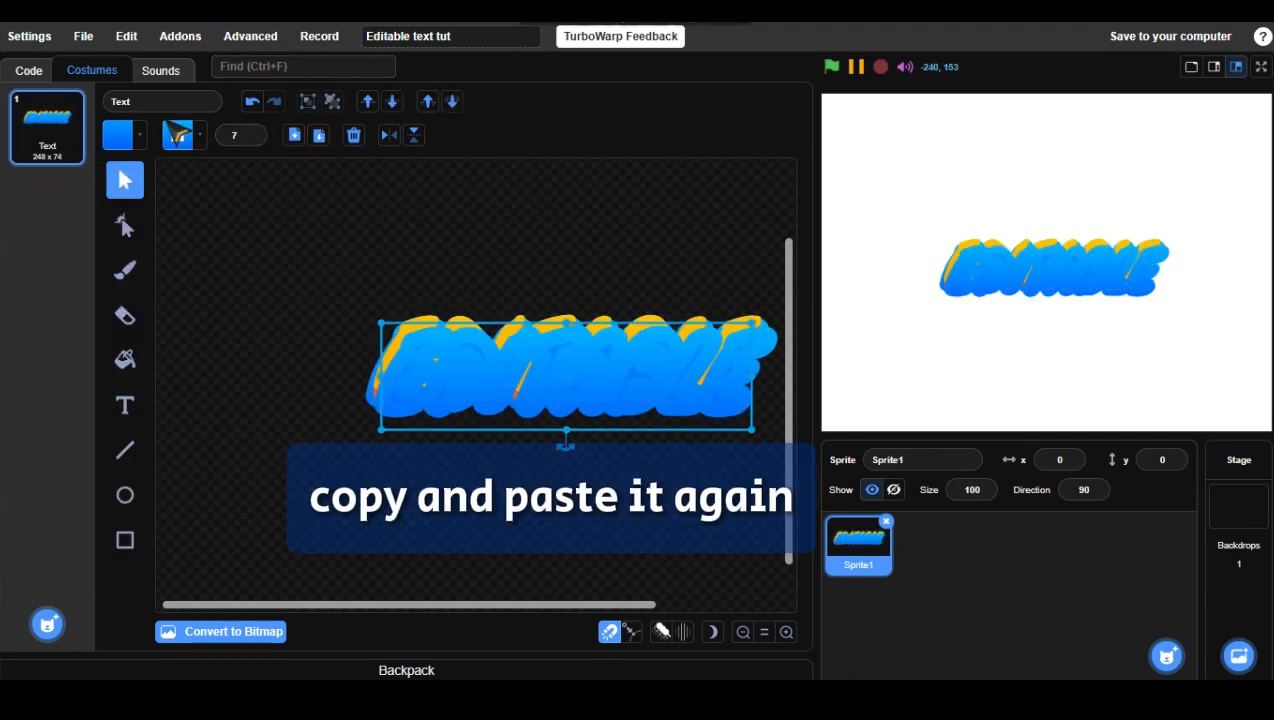
{"action": "left_click", "coordinate": [177, 135]}
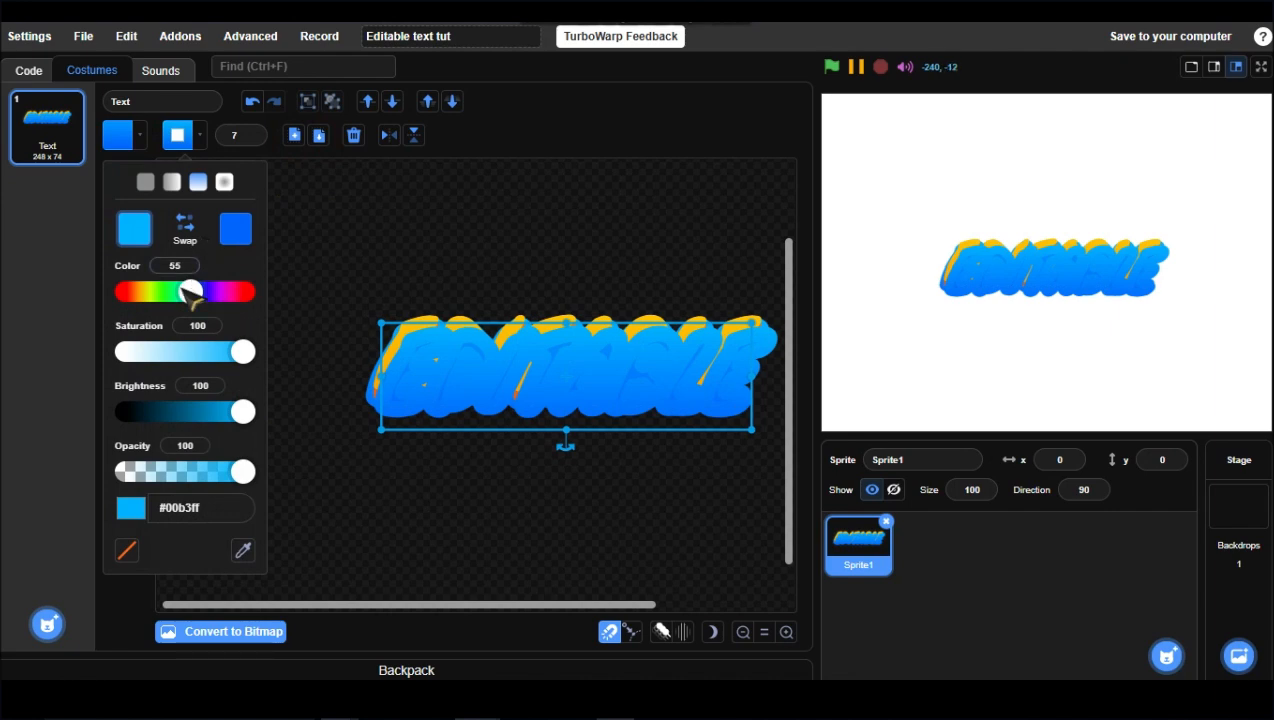
{"action": "left_click", "coordinate": [300, 310]}
{"action": "left_click", "coordinate": [455, 103]}
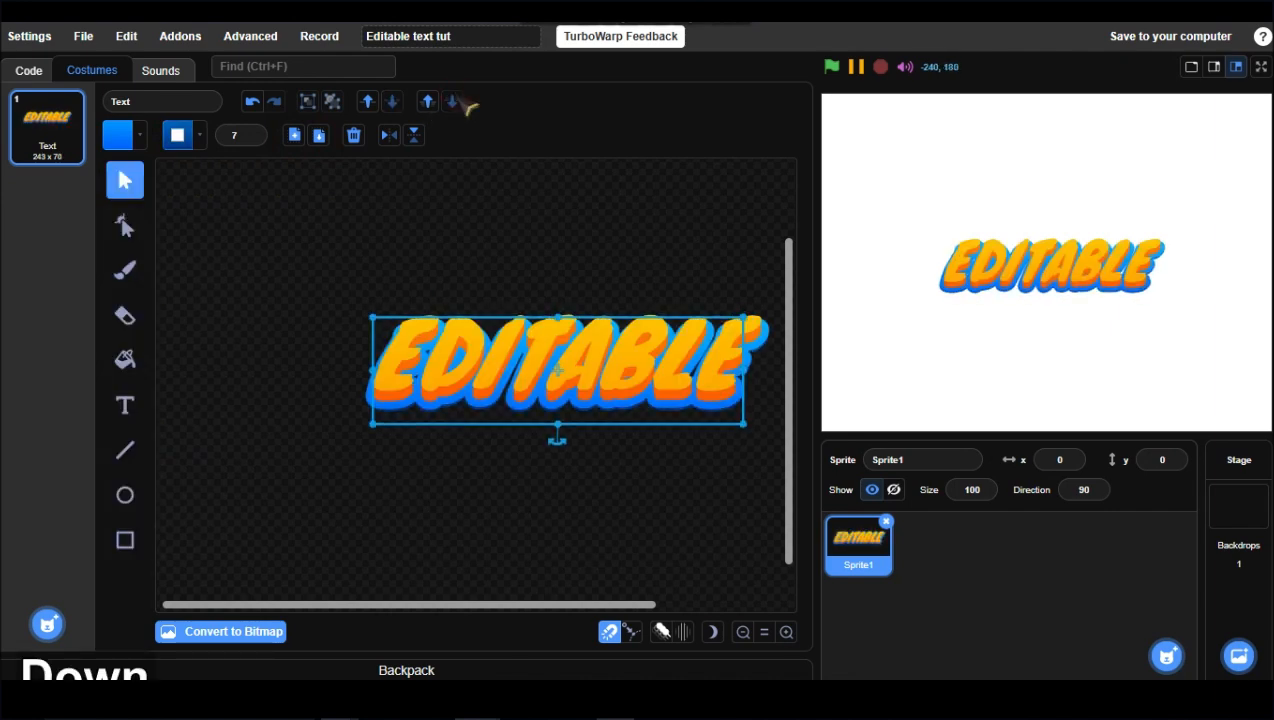
{"action": "key", "text": "Down"}
{"action": "key", "text": "Down"}
{"action": "key", "text": "Down"}
{"action": "key", "text": "Down"}
{"action": "key", "text": "Down"}
Step: Paste one more blue copy, send it to the back and nudge it down three steps
{"action": "left_click", "coordinate": [319, 135]}
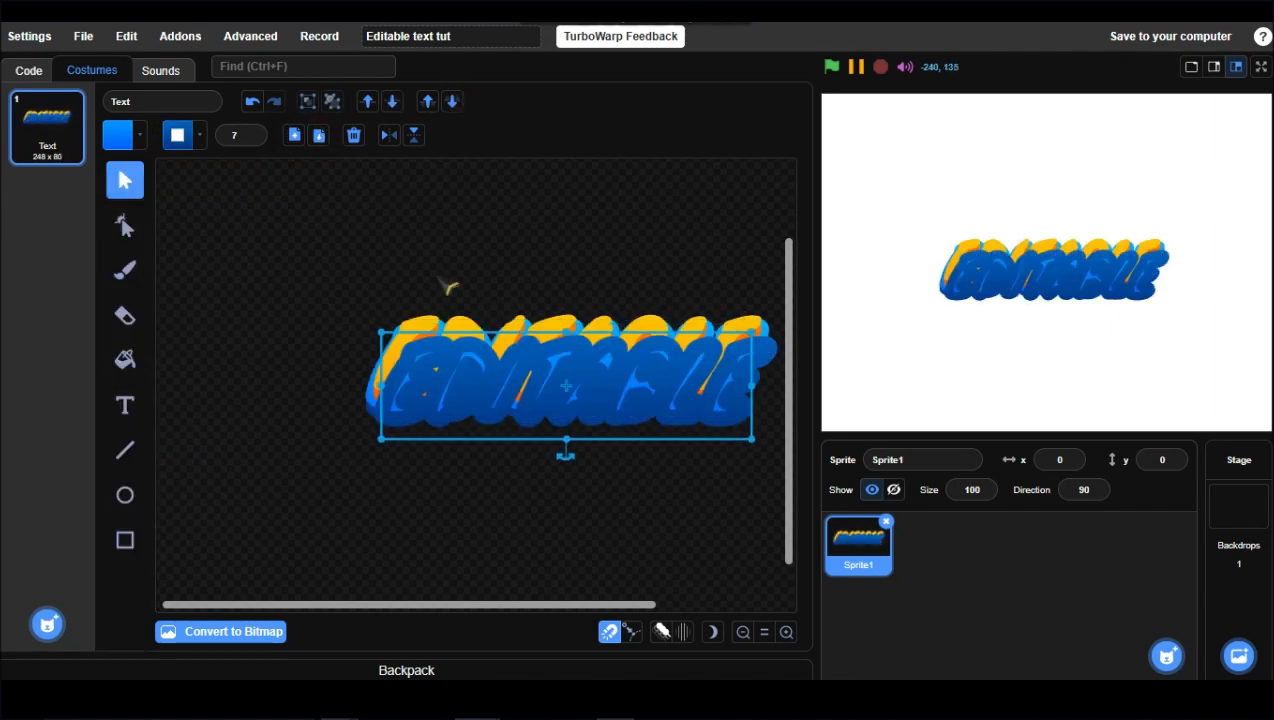
{"action": "left_click_drag", "start_coordinate": [505, 398], "coordinate": [497, 390]}
{"action": "left_click", "coordinate": [453, 103]}
{"action": "key", "text": "Down"}
{"action": "key", "text": "Down"}
{"action": "key", "text": "Down"}
{"action": "key", "text": "Down"}
Step: Duplicate the gradient main text and lighten the copy's fill to #ffe277
{"action": "left_click_drag", "start_coordinate": [345, 272], "coordinate": [289, 275]}
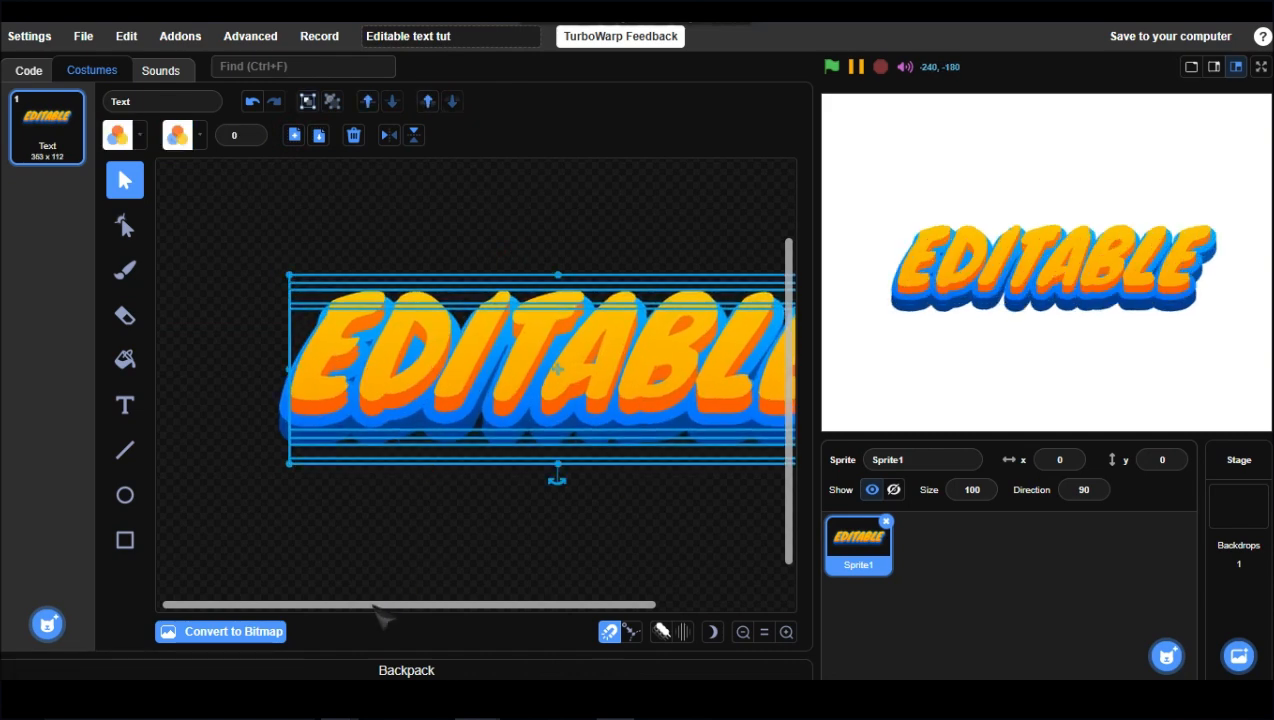
{"action": "left_click_drag", "start_coordinate": [378, 605], "coordinate": [421, 604]}
{"action": "left_click", "coordinate": [432, 538]}
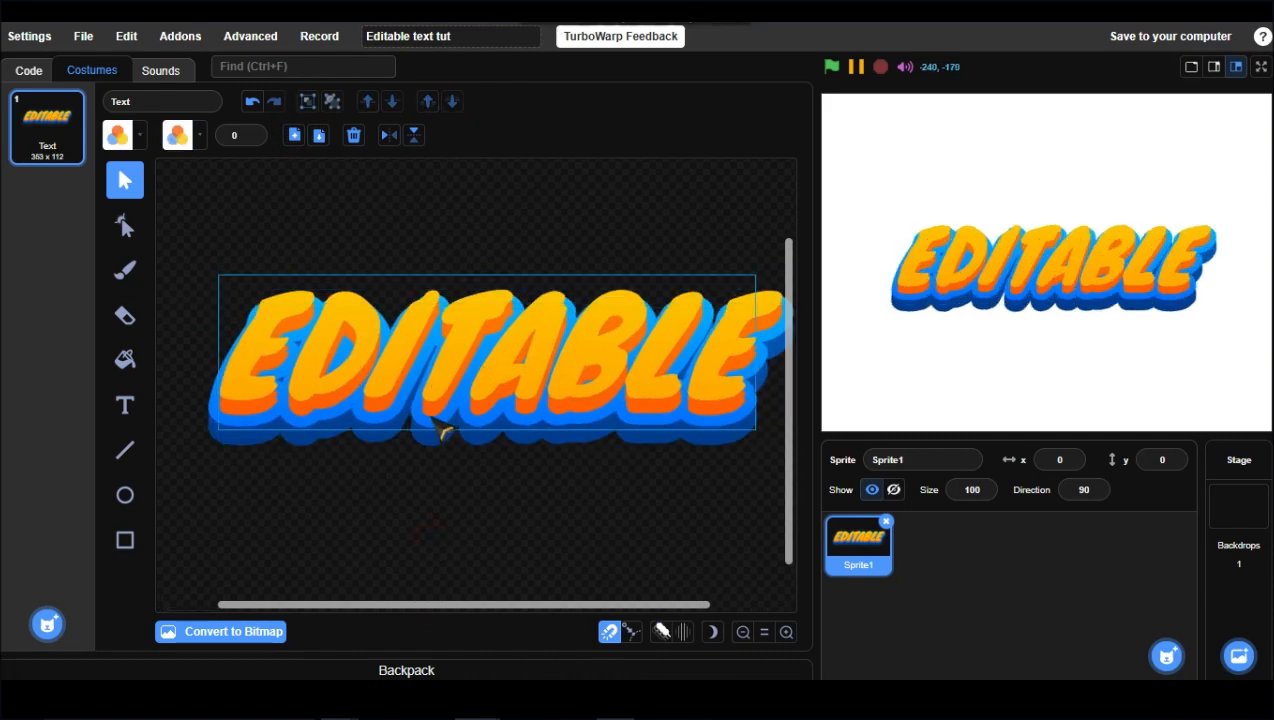
{"action": "left_click", "coordinate": [445, 432]}
{"action": "left_click", "coordinate": [294, 135]}
{"action": "left_click", "coordinate": [319, 135]}
{"action": "left_click", "coordinate": [120, 136]}
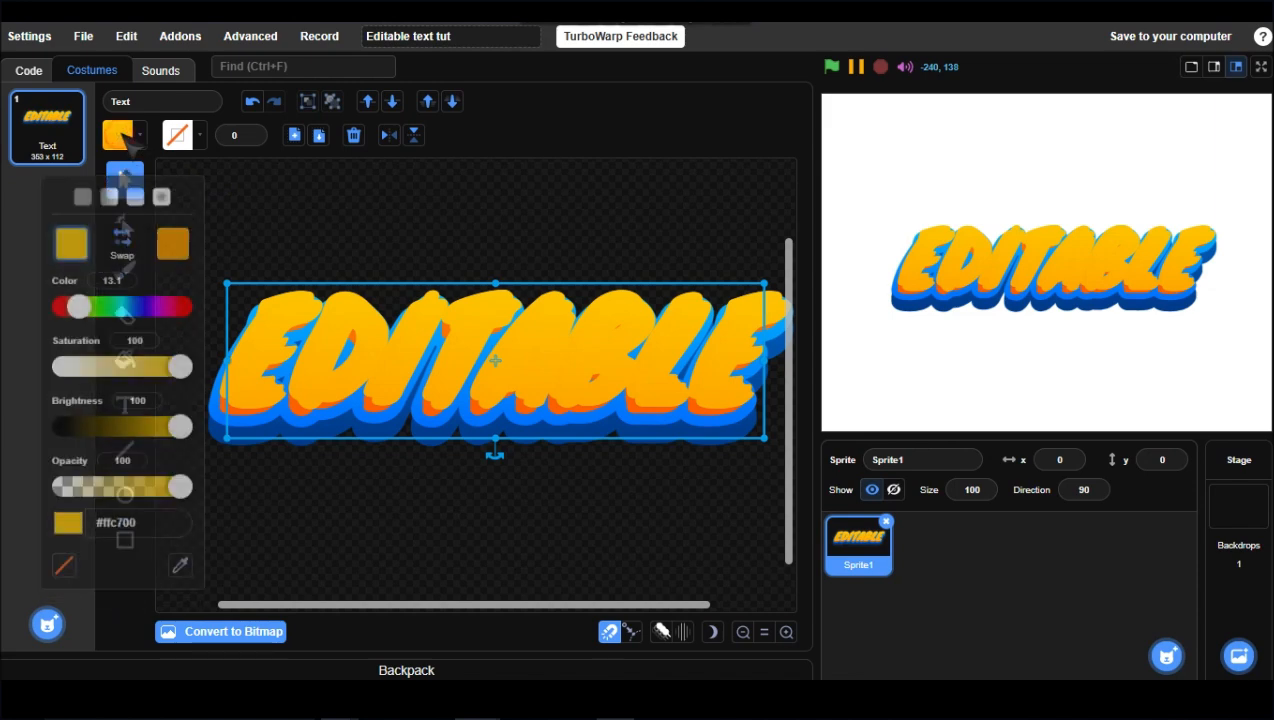
{"action": "left_click_drag", "start_coordinate": [192, 365], "coordinate": [130, 353]}
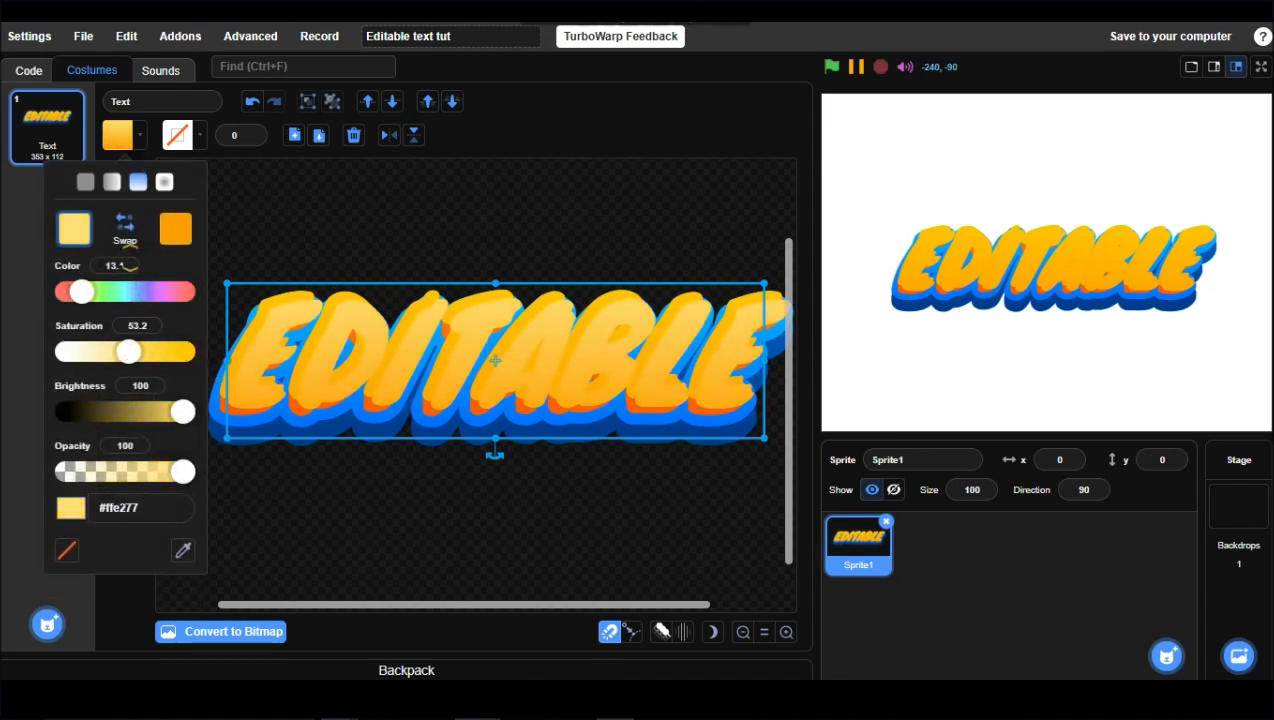
{"action": "left_click", "coordinate": [124, 228]}
{"action": "left_click", "coordinate": [123, 228]}
{"action": "left_click", "coordinate": [308, 357]}
Step: Move the pale yellow copy one layer backward behind the main text
{"action": "left_click", "coordinate": [392, 101]}
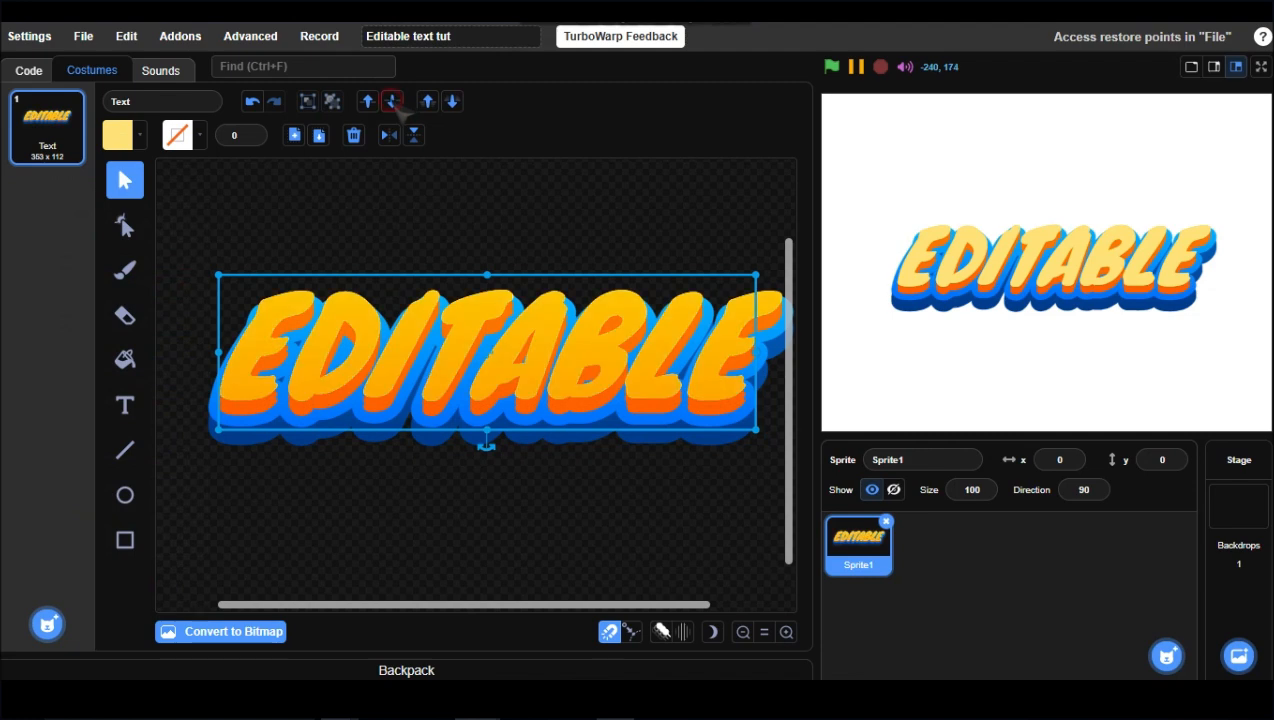
{"action": "key", "text": "Down"}
{"action": "key", "text": "Up"}
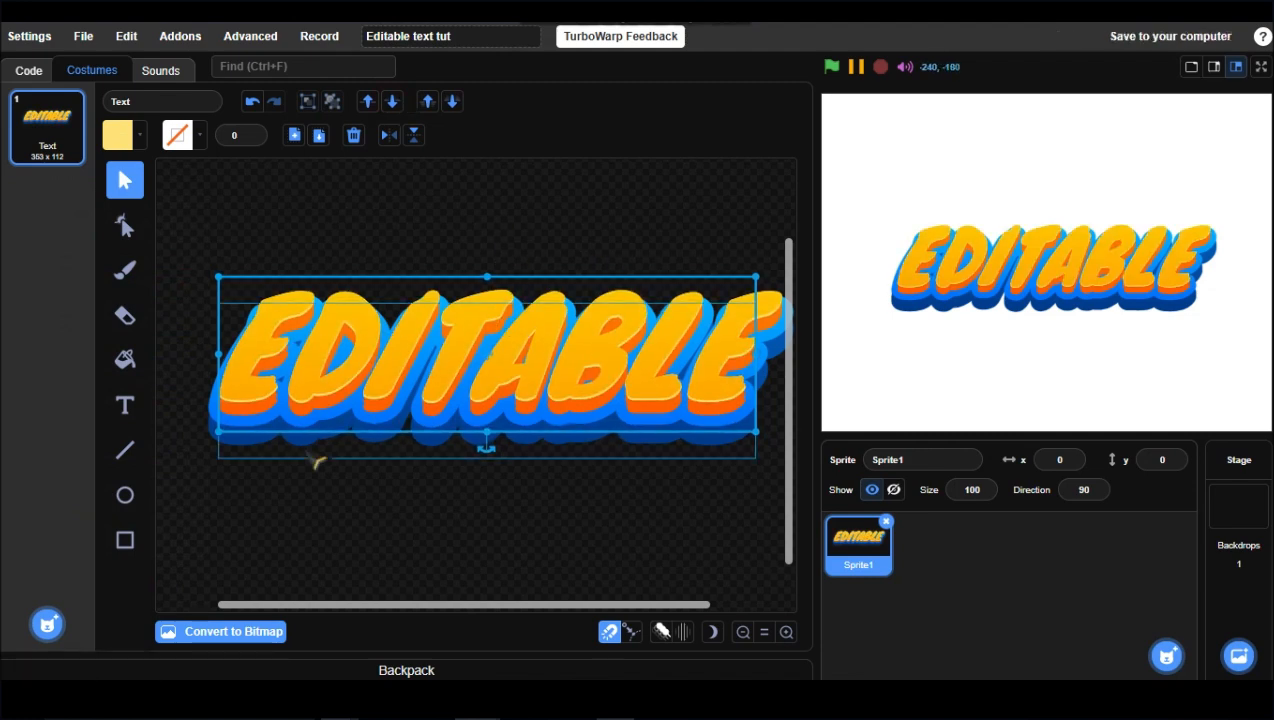
Step: Duplicate the blue shadow layer and shift the copy's outline colour
{"action": "left_click", "coordinate": [318, 457]}
{"action": "left_click", "coordinate": [294, 135]}
{"action": "left_click", "coordinate": [318, 135]}
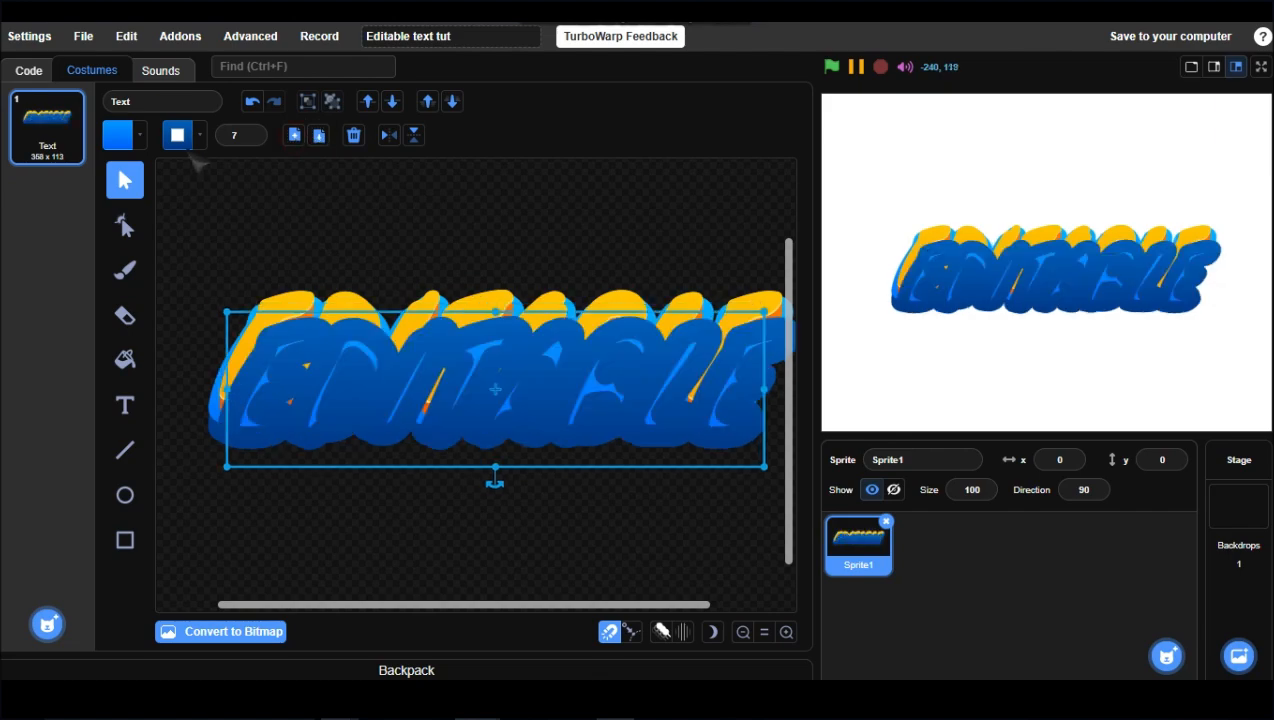
{"action": "left_click", "coordinate": [177, 135]}
{"action": "left_click_drag", "start_coordinate": [243, 302], "coordinate": [200, 302]}
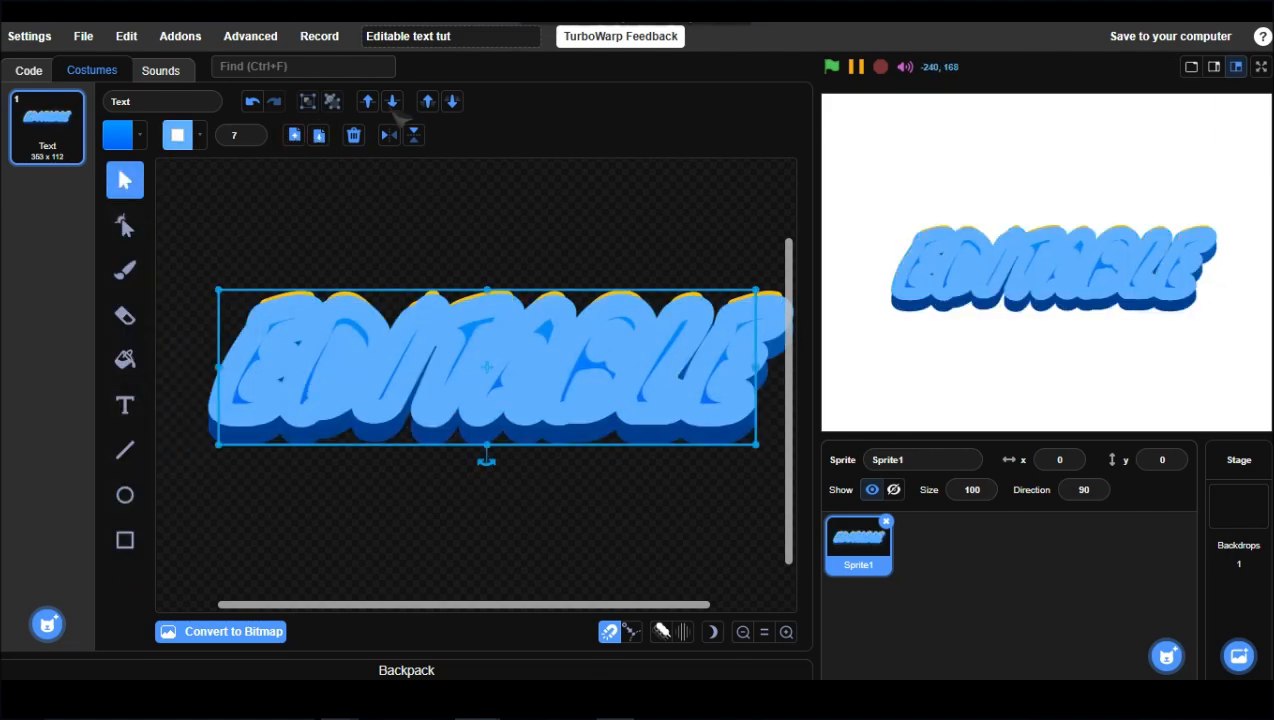
Step: Send the new blue copy back one layer and nudge it down one step
{"action": "left_click", "coordinate": [393, 103]}
{"action": "key", "text": "Down"}
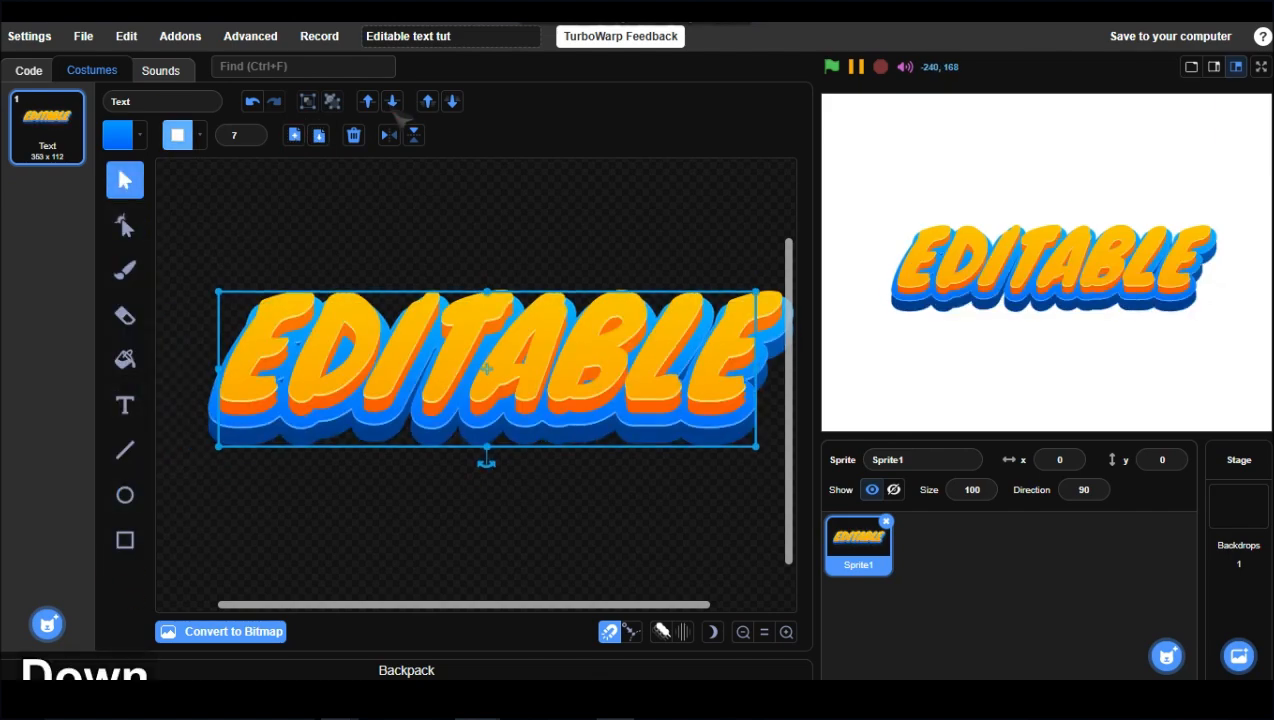
{"action": "left_click", "coordinate": [318, 135]}
{"action": "left_click_drag", "start_coordinate": [362, 367], "coordinate": [330, 489]}
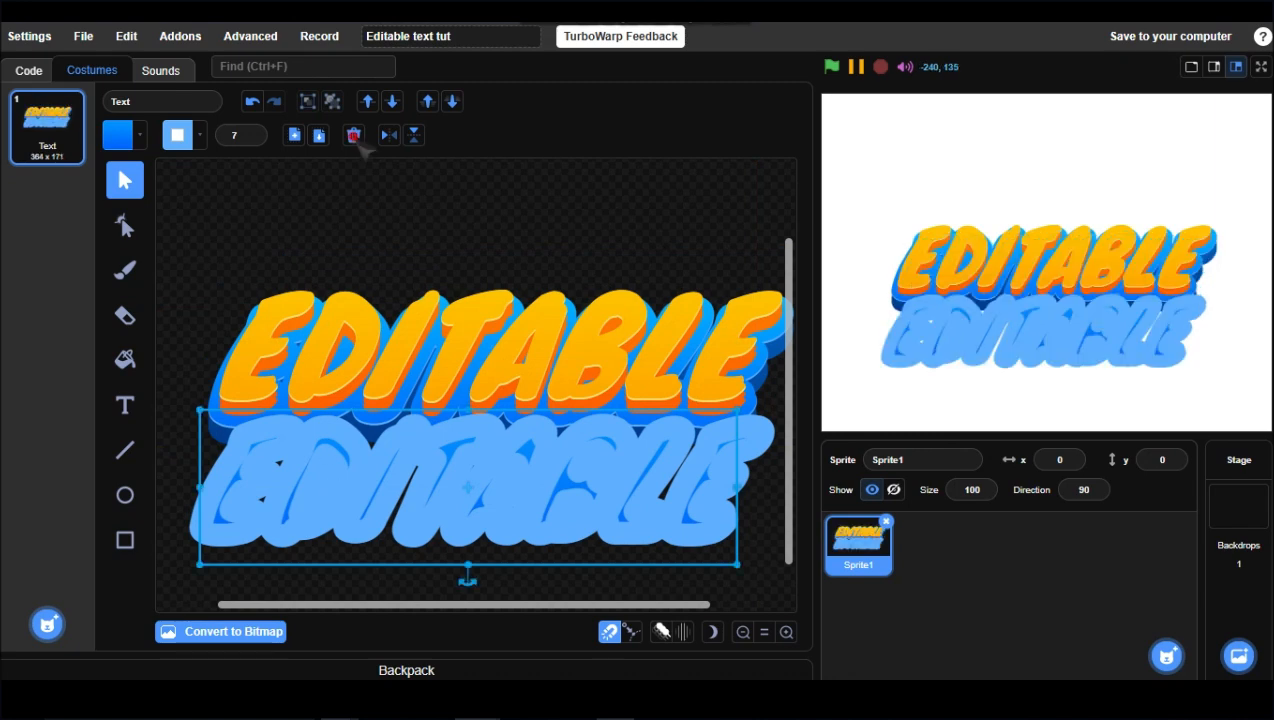
{"action": "left_click", "coordinate": [354, 136]}
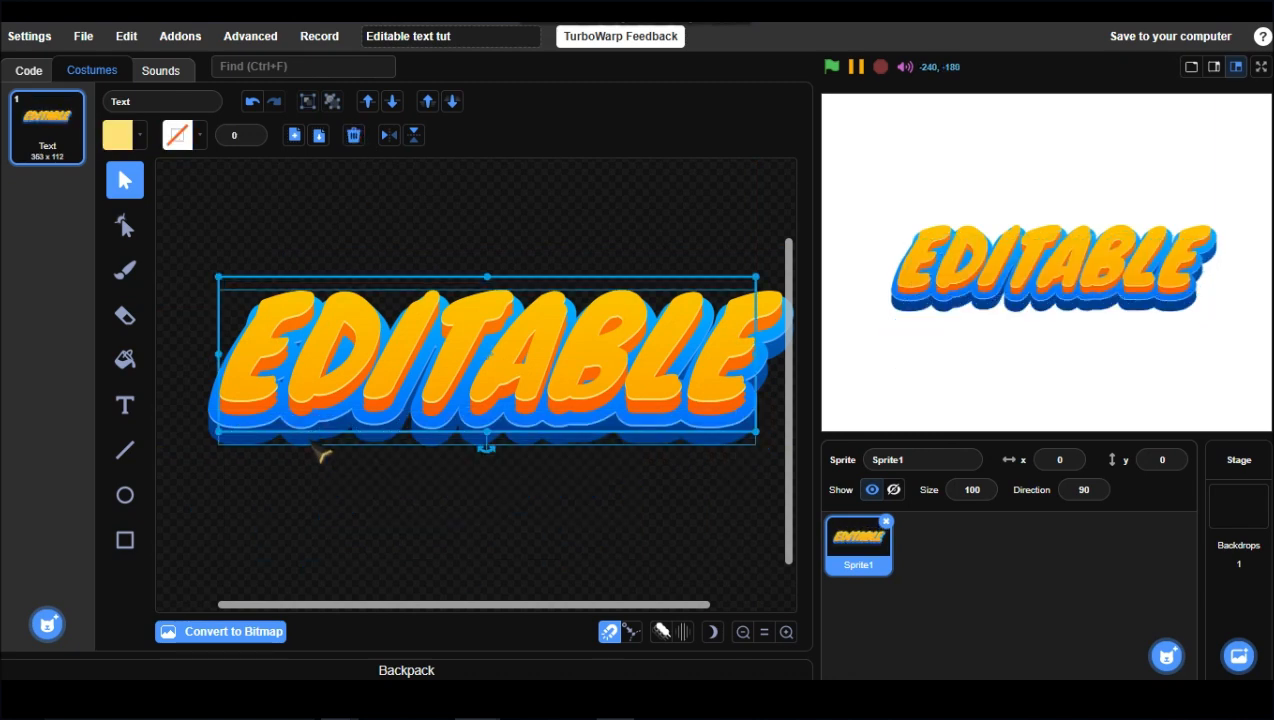
Step: Duplicate the orange layer and give the copy a solid dark brown fill
{"action": "left_click", "coordinate": [319, 417]}
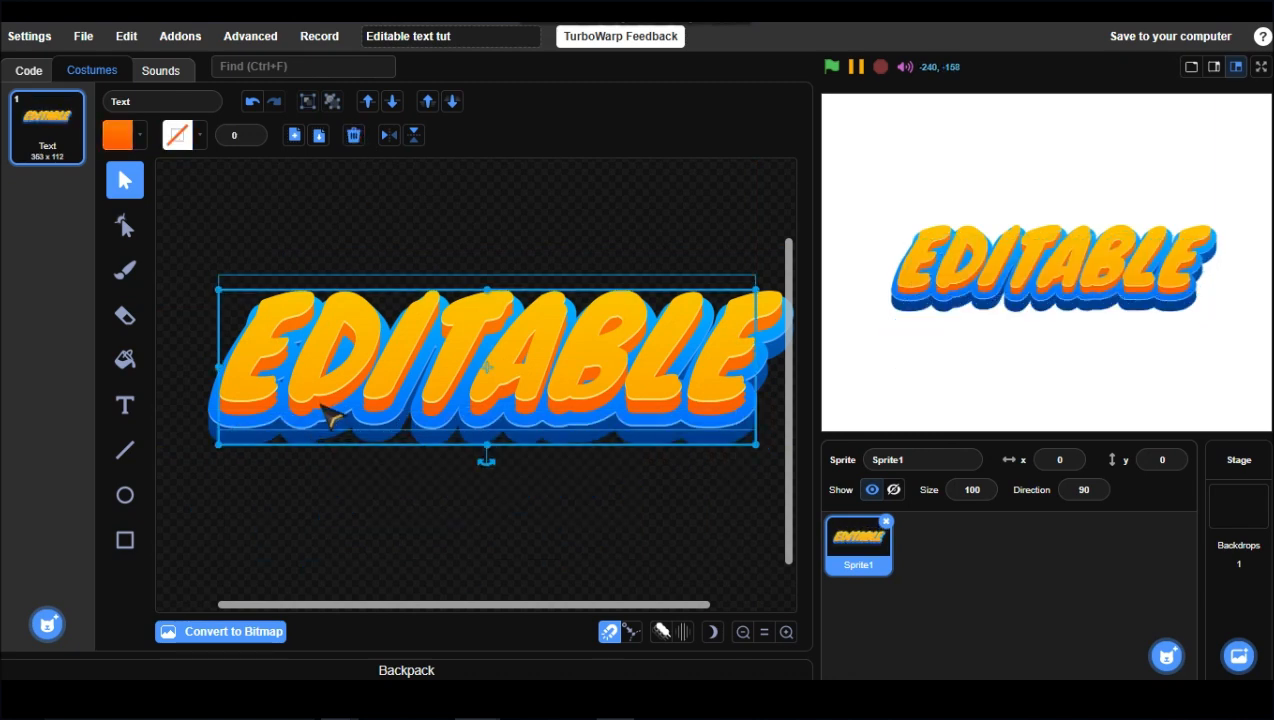
{"action": "left_click", "coordinate": [294, 135]}
{"action": "left_click", "coordinate": [318, 135]}
{"action": "left_click", "coordinate": [118, 135]}
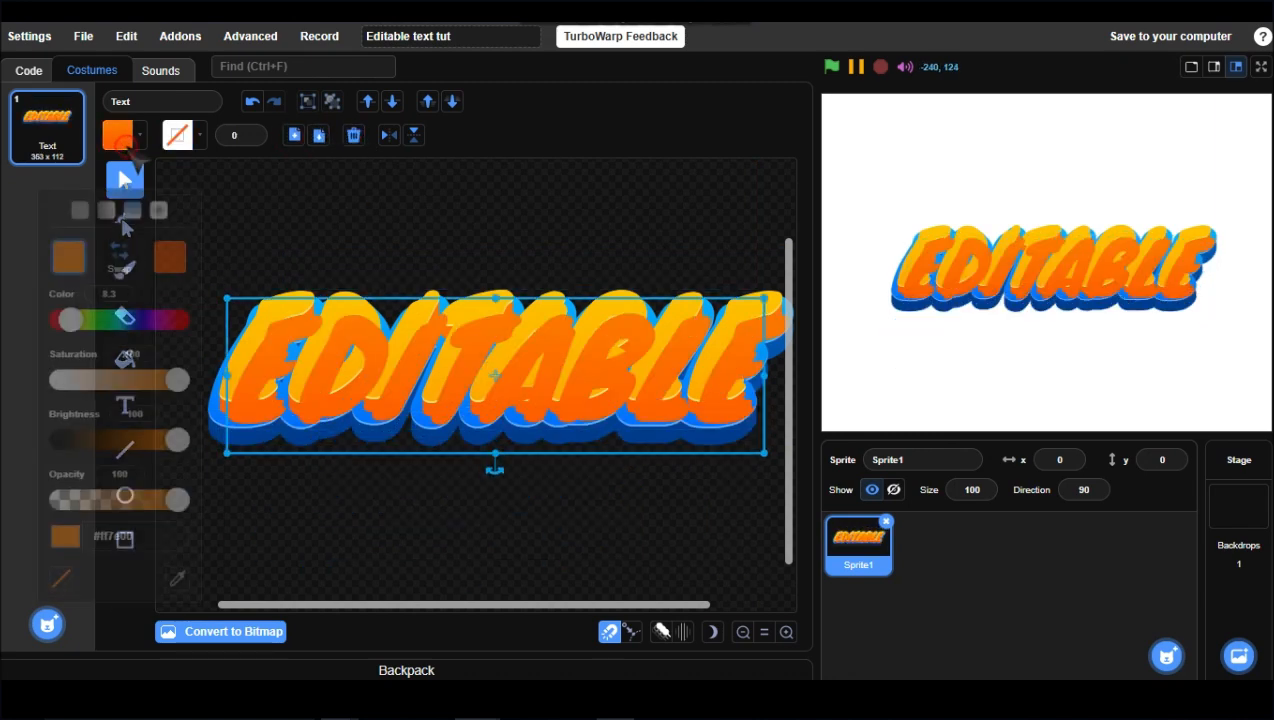
{"action": "left_click_drag", "start_coordinate": [186, 409], "coordinate": [104, 409]}
{"action": "left_click", "coordinate": [85, 182]}
{"action": "left_click_drag", "start_coordinate": [350, 370], "coordinate": [342, 360]}
Step: Send the brown copy back one layer and nudge it down two steps
{"action": "left_click", "coordinate": [392, 101]}
{"action": "left_click", "coordinate": [392, 101]}
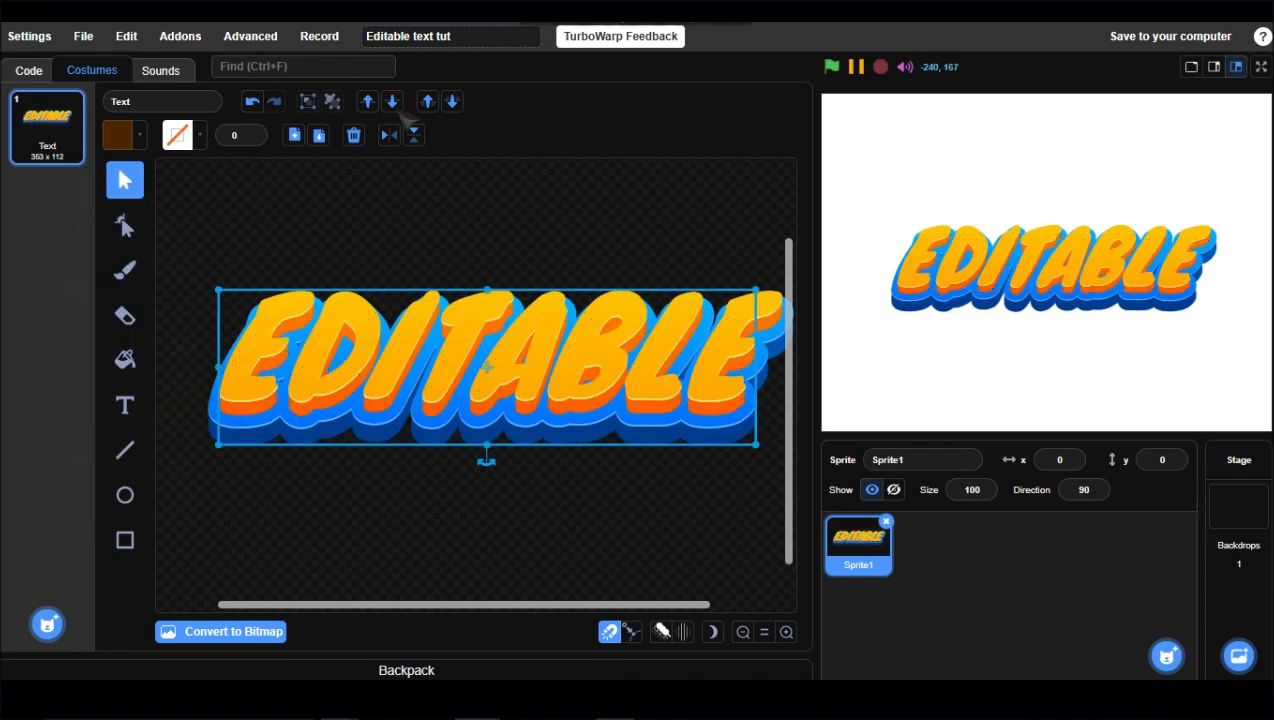
{"action": "key", "text": "Down"}
{"action": "key", "text": "Down"}
{"action": "key", "text": "Down"}
{"action": "key", "text": "Down"}
{"action": "key", "text": "Down"}
{"action": "key", "text": "Up"}
Step: Change the main text gradient's second colour to a deeper orange around #ff7c00
{"action": "left_click", "coordinate": [440, 325]}
{"action": "left_click", "coordinate": [118, 135]}
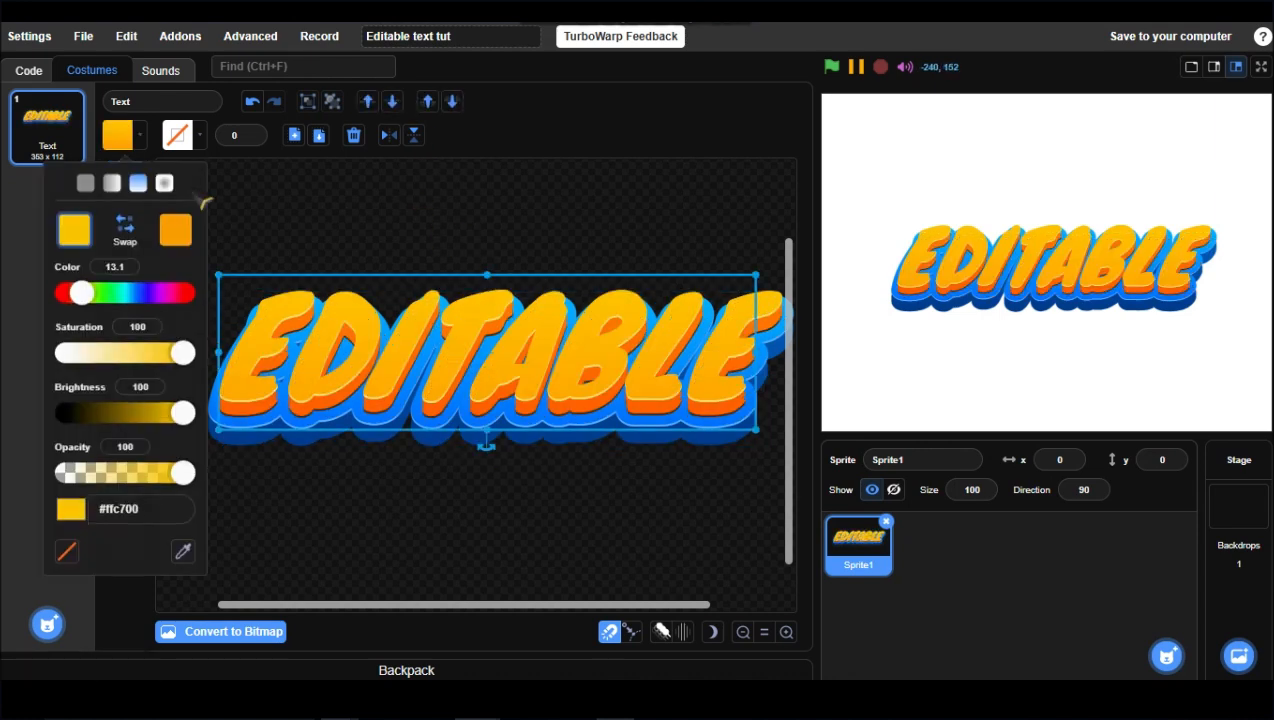
{"action": "left_click", "coordinate": [177, 232]}
{"action": "left_click_drag", "start_coordinate": [80, 292], "coordinate": [88, 303]}
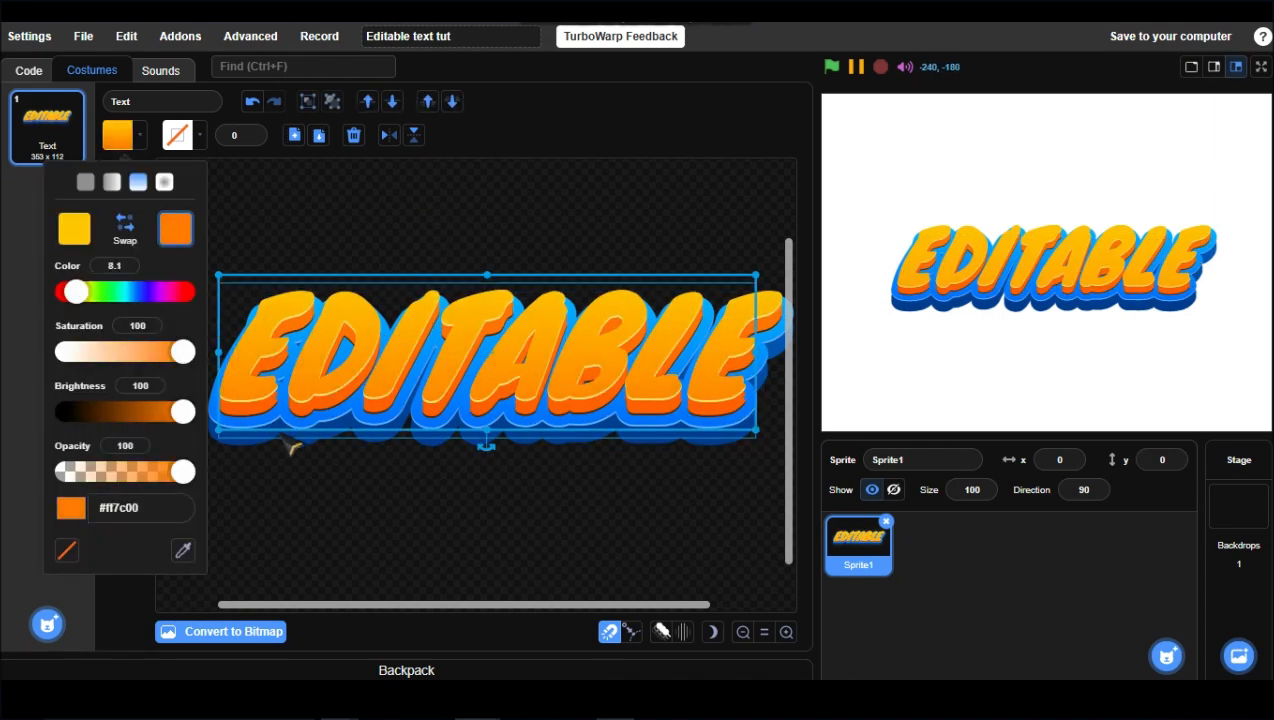
{"action": "left_click", "coordinate": [278, 441]}
{"action": "left_click", "coordinate": [118, 135]}
{"action": "left_click", "coordinate": [176, 229]}
{"action": "left_click_drag", "start_coordinate": [75, 291], "coordinate": [71, 291]}
{"action": "left_click", "coordinate": [125, 360]}
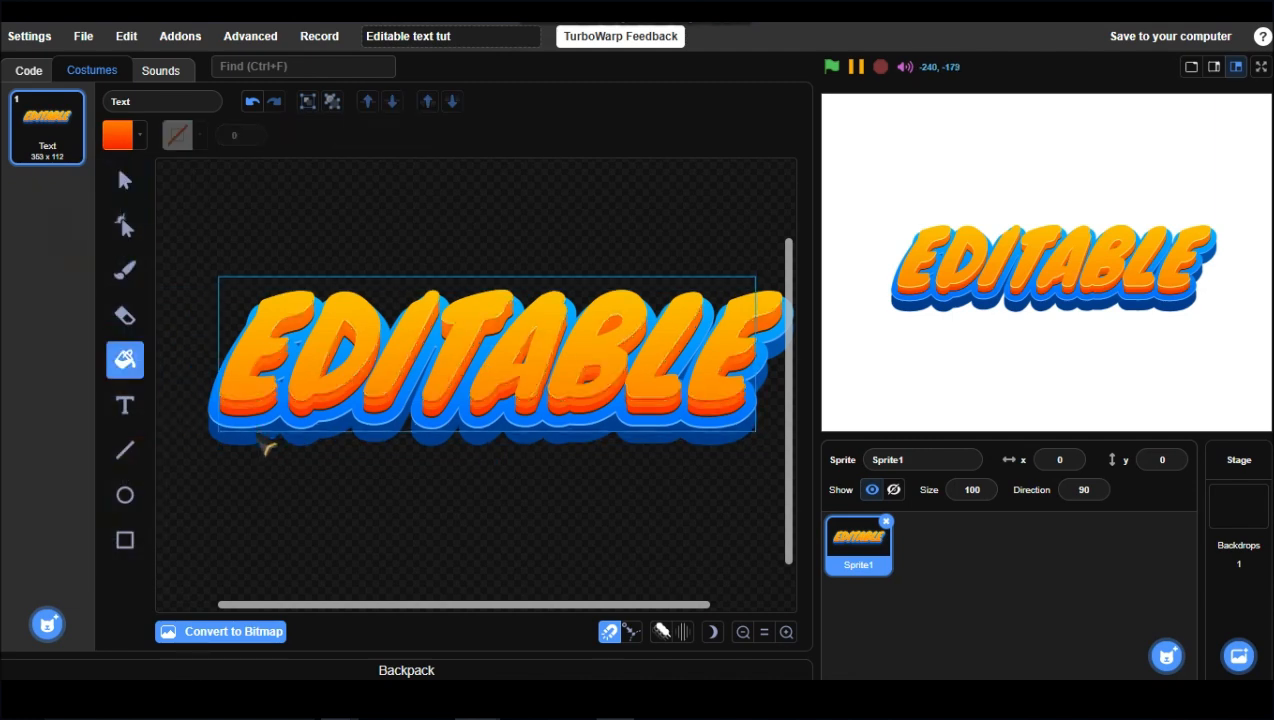
{"action": "left_click", "coordinate": [126, 190]}
{"action": "left_click", "coordinate": [573, 397]}
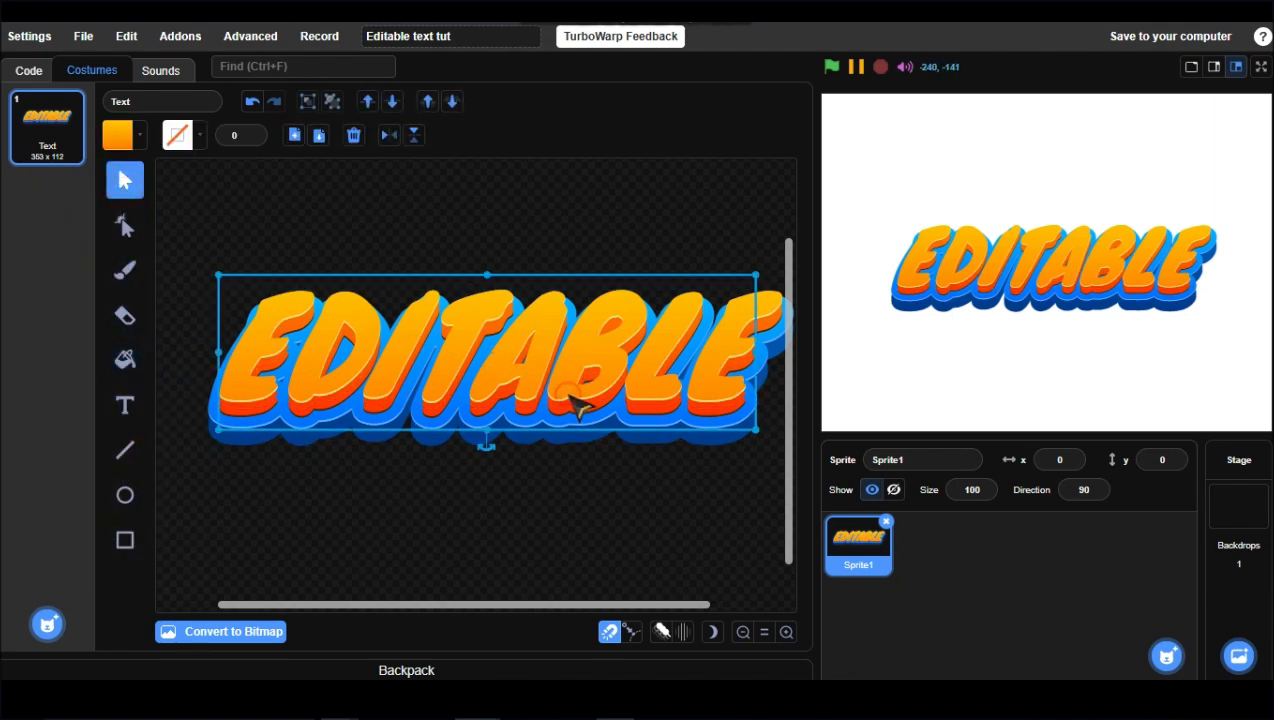
{"action": "left_click", "coordinate": [525, 241]}
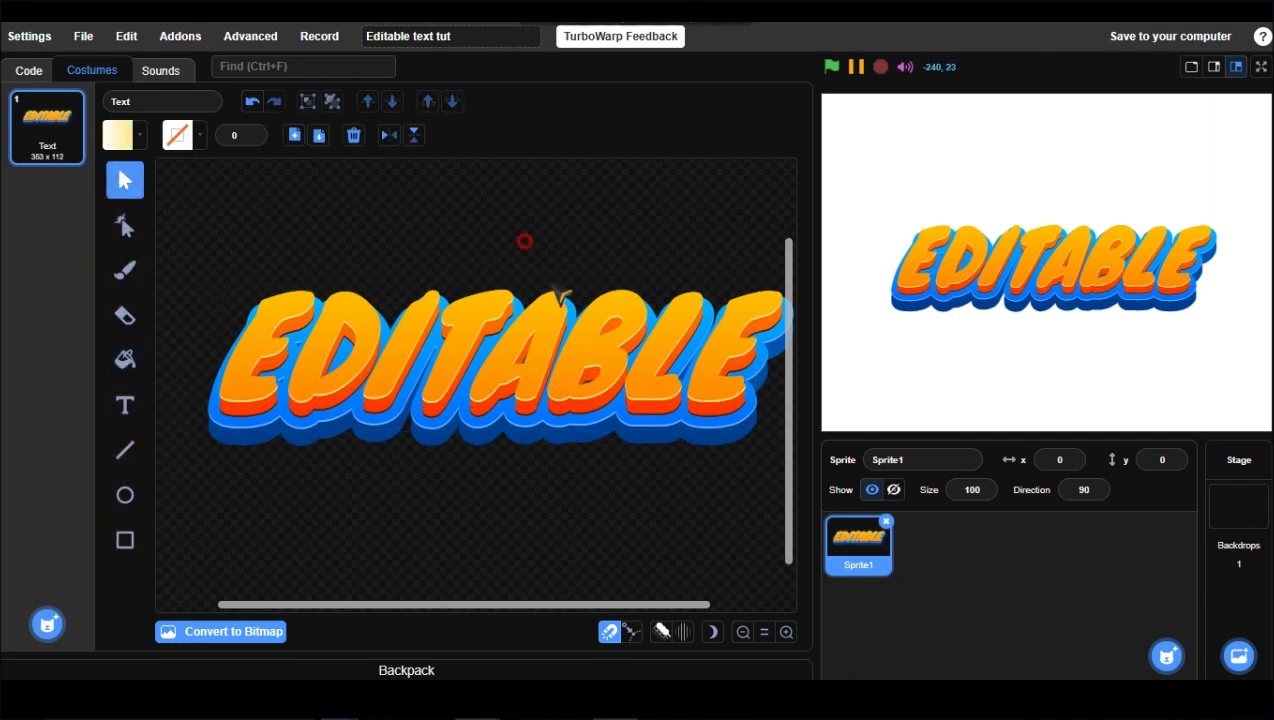
{"action": "left_click_drag", "start_coordinate": [557, 293], "coordinate": [645, 550]}
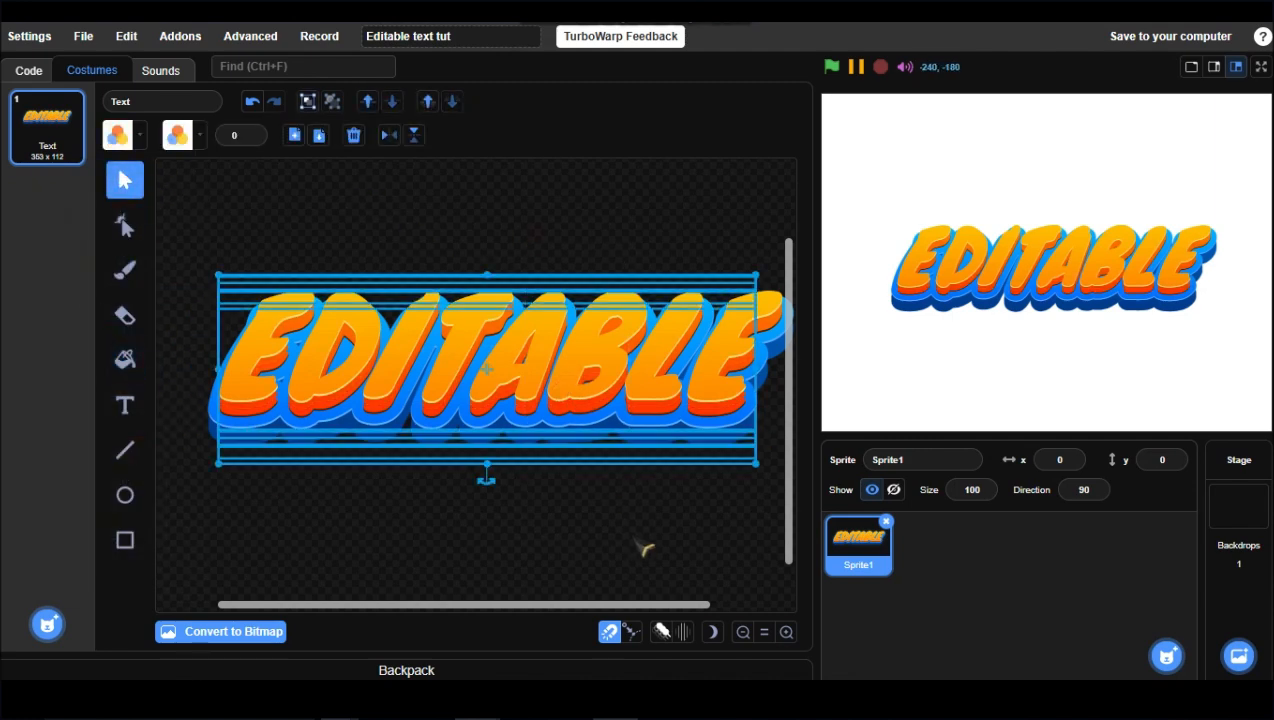
{"action": "left_click", "coordinate": [520, 247]}
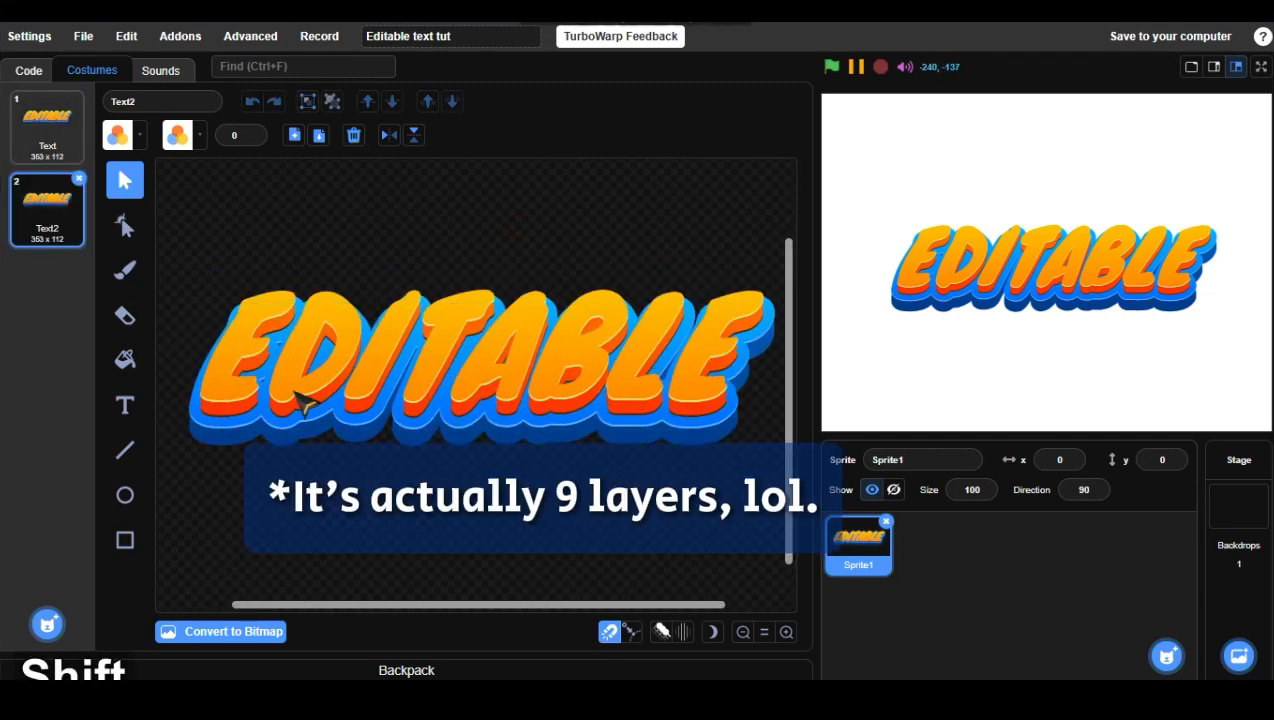
Step: In the duplicated costume, delete the top text layer's letters after ED
{"action": "double_click", "coordinate": [598, 338]}
{"action": "left_click_drag", "start_coordinate": [736, 340], "coordinate": [293, 361]}
{"action": "key", "text": "BackSpace"}
{"action": "key", "text": "BackSpace"}
{"action": "key", "text": "BackSpace"}
{"action": "key", "text": "BackSpace"}
{"action": "key", "text": "BackSpace"}
{"action": "key", "text": "BackSpace"}
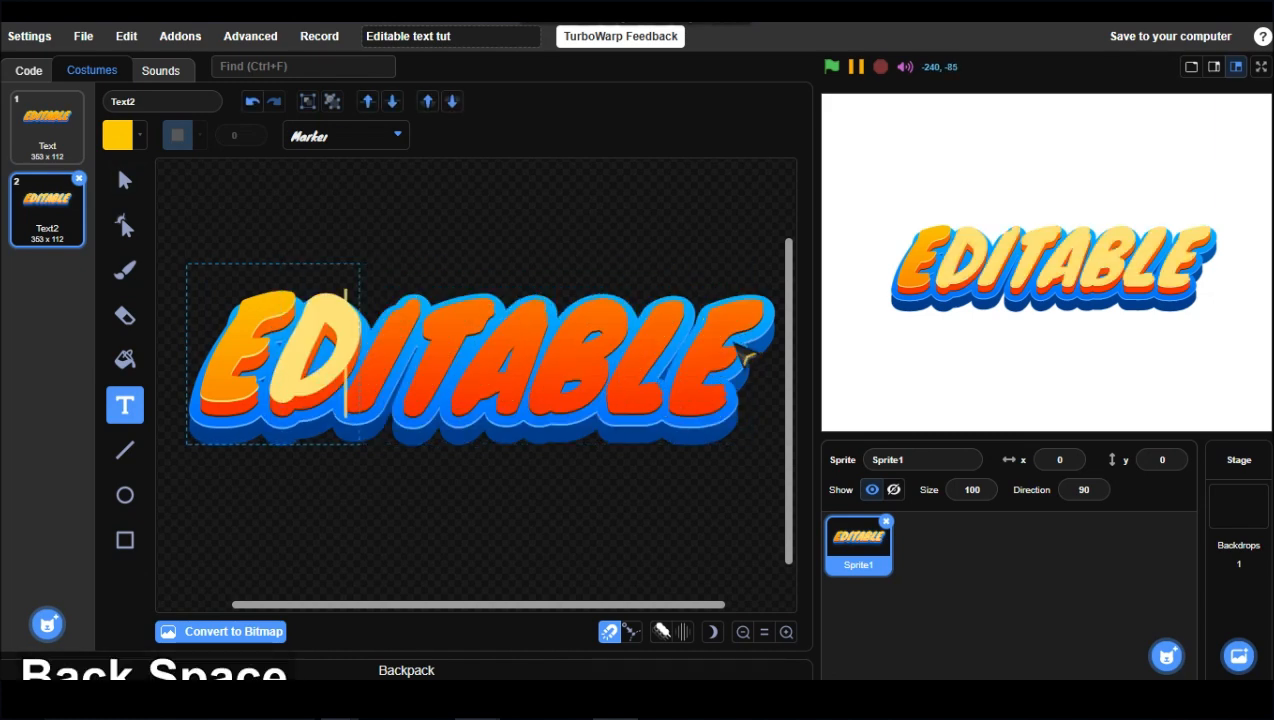
Step: Delete the trailing letters from the next text layers beneath it
{"action": "double_click", "coordinate": [732, 338]}
{"action": "left_click", "coordinate": [733, 338]}
{"action": "key", "text": "BackSpace"}
{"action": "key", "text": "BackSpace"}
{"action": "key", "text": "BackSpace"}
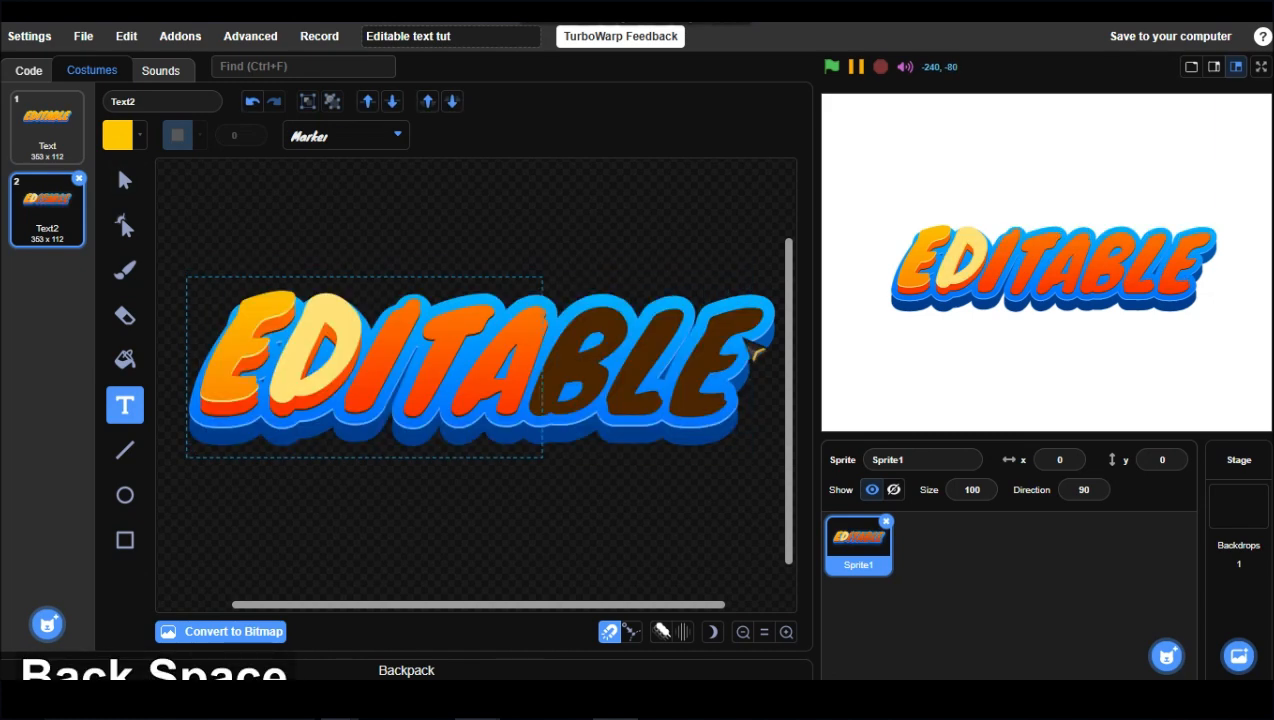
{"action": "key", "text": "BackSpace"}
{"action": "left_click", "coordinate": [731, 353]}
{"action": "key", "text": "BackSpace"}
{"action": "key", "text": "BackSpace"}
{"action": "key", "text": "BackSpace"}
{"action": "left_click", "coordinate": [759, 361]}
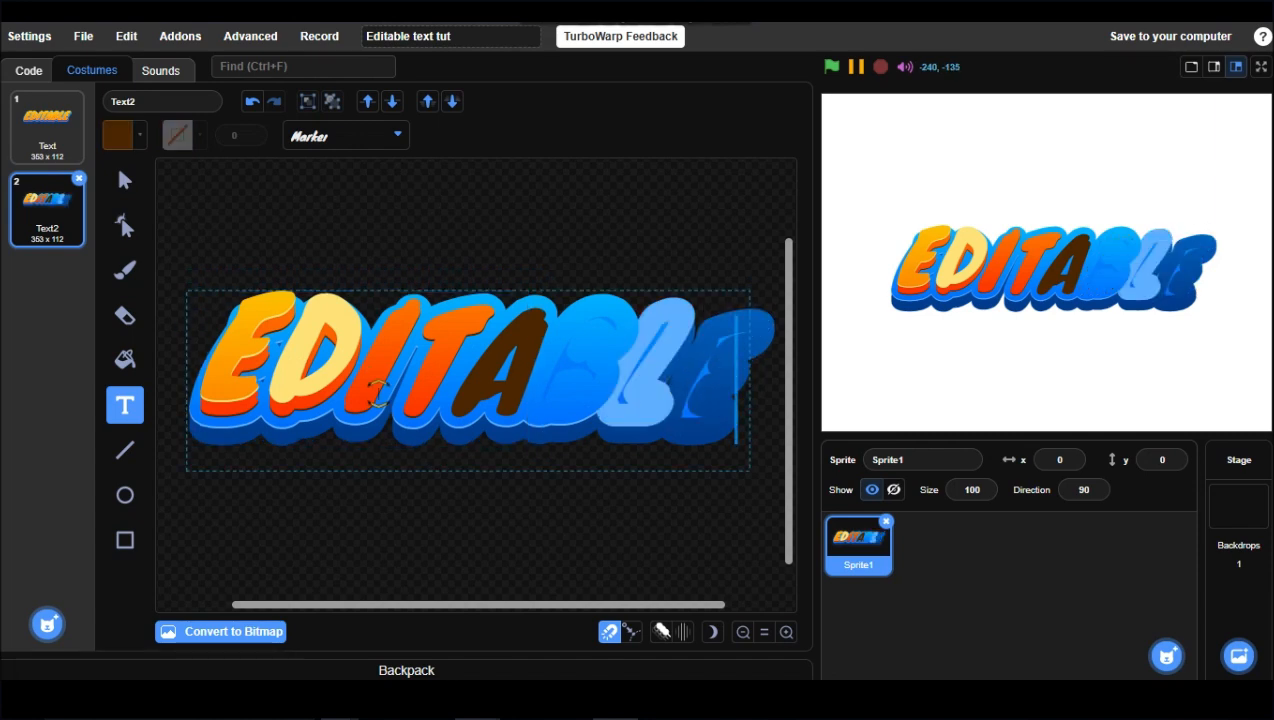
Step: Replace the word in a blue text layer with TEXT
{"action": "left_click", "coordinate": [125, 181]}
{"action": "left_click", "coordinate": [246, 226]}
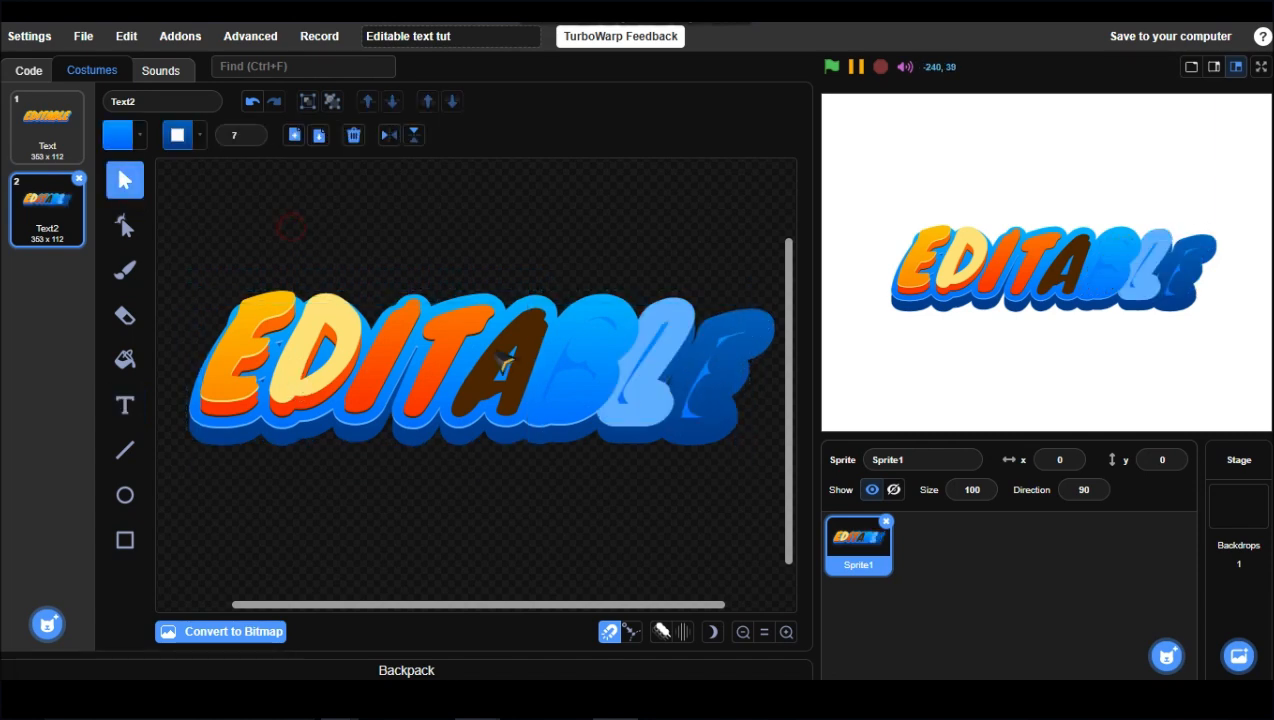
{"action": "double_click", "coordinate": [716, 405]}
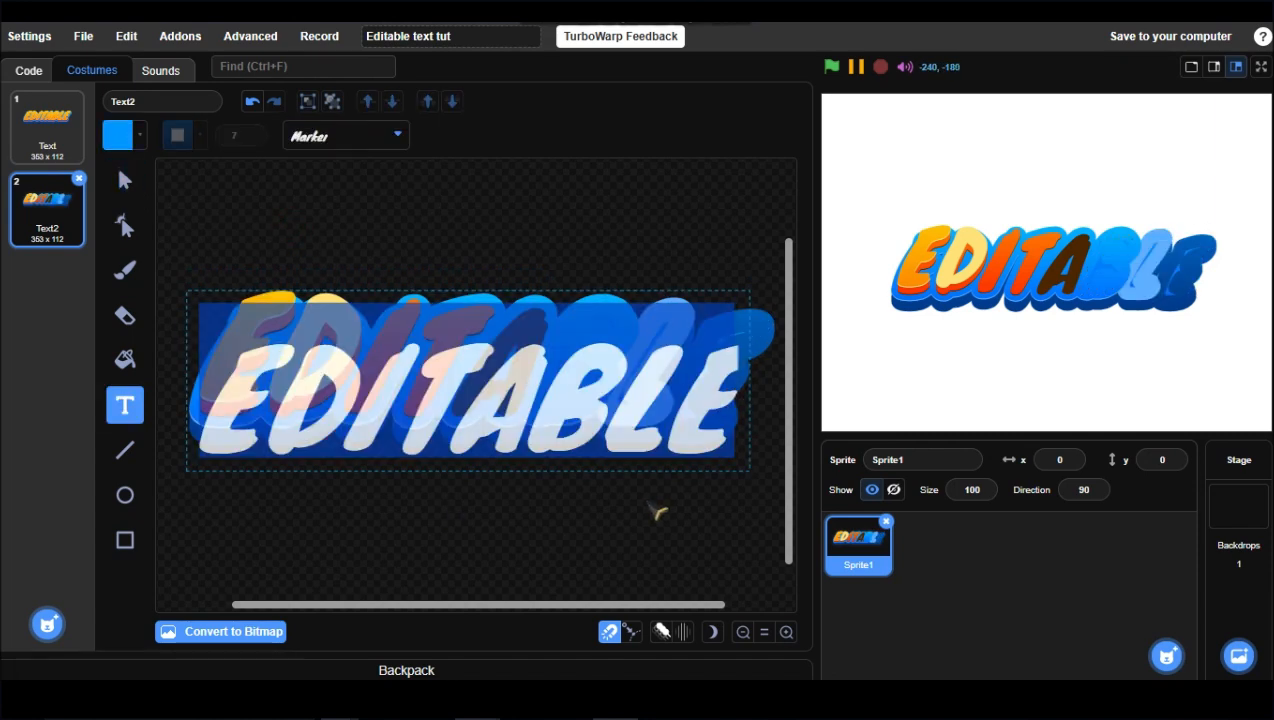
{"action": "type", "text": "EXT"}
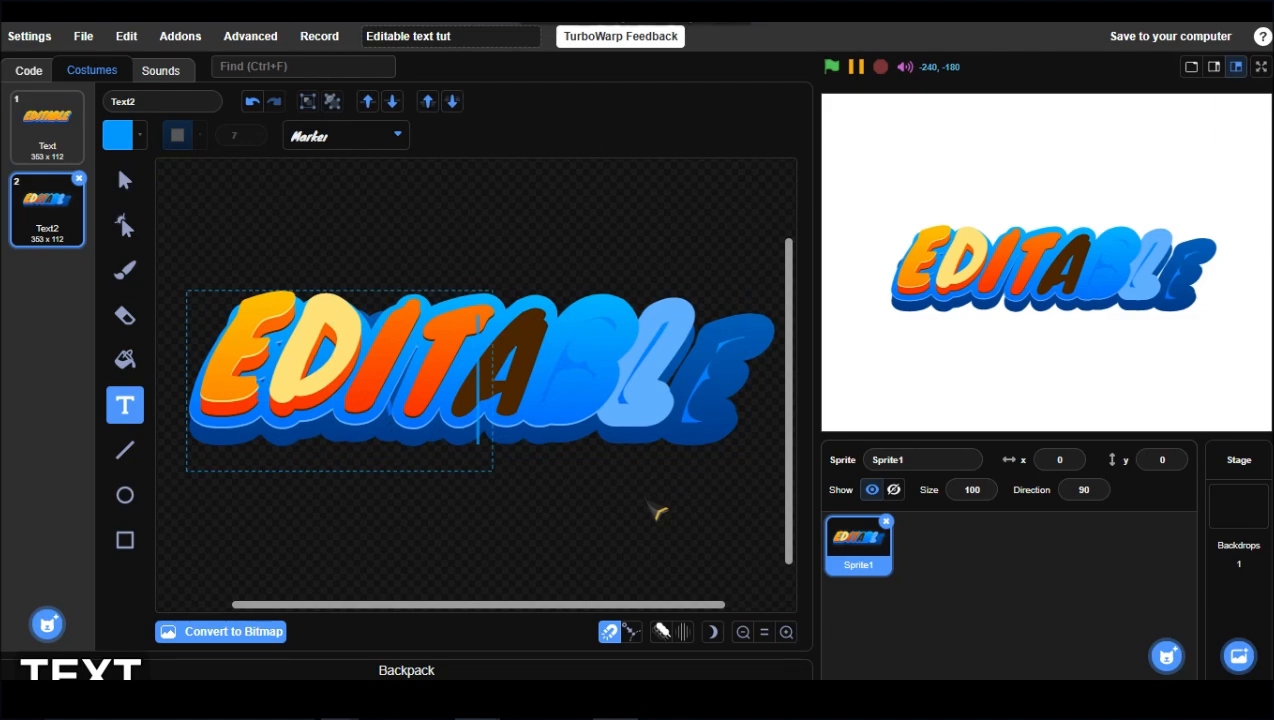
Step: Select and copy the last three letters of the edited word
{"action": "key", "text": "shift+Left"}
{"action": "key", "text": "shift+Left"}
{"action": "key", "text": "shift+Left"}
{"action": "key", "text": "shift+Left"}
{"action": "key", "text": "ctrl+c"}
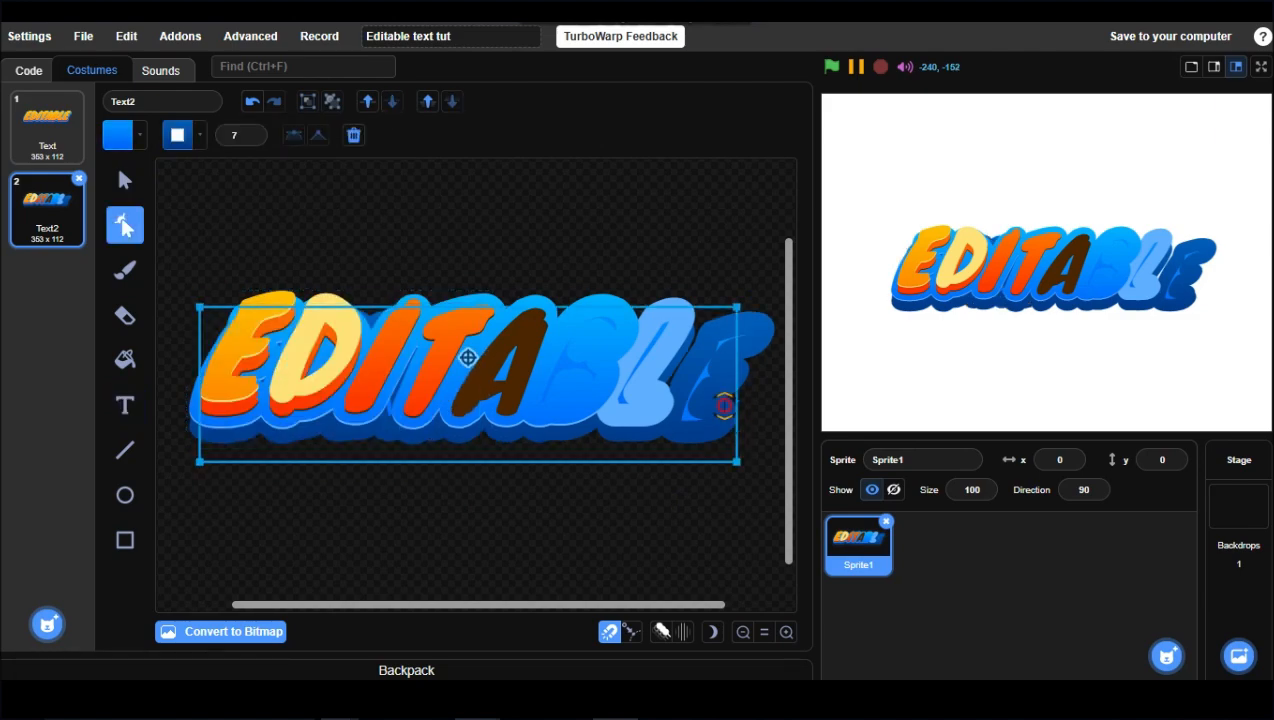
Step: Paste the copied letters into the remaining text layers and finish editing
{"action": "double_click", "coordinate": [466, 356]}
{"action": "key", "text": "ctrl+v"}
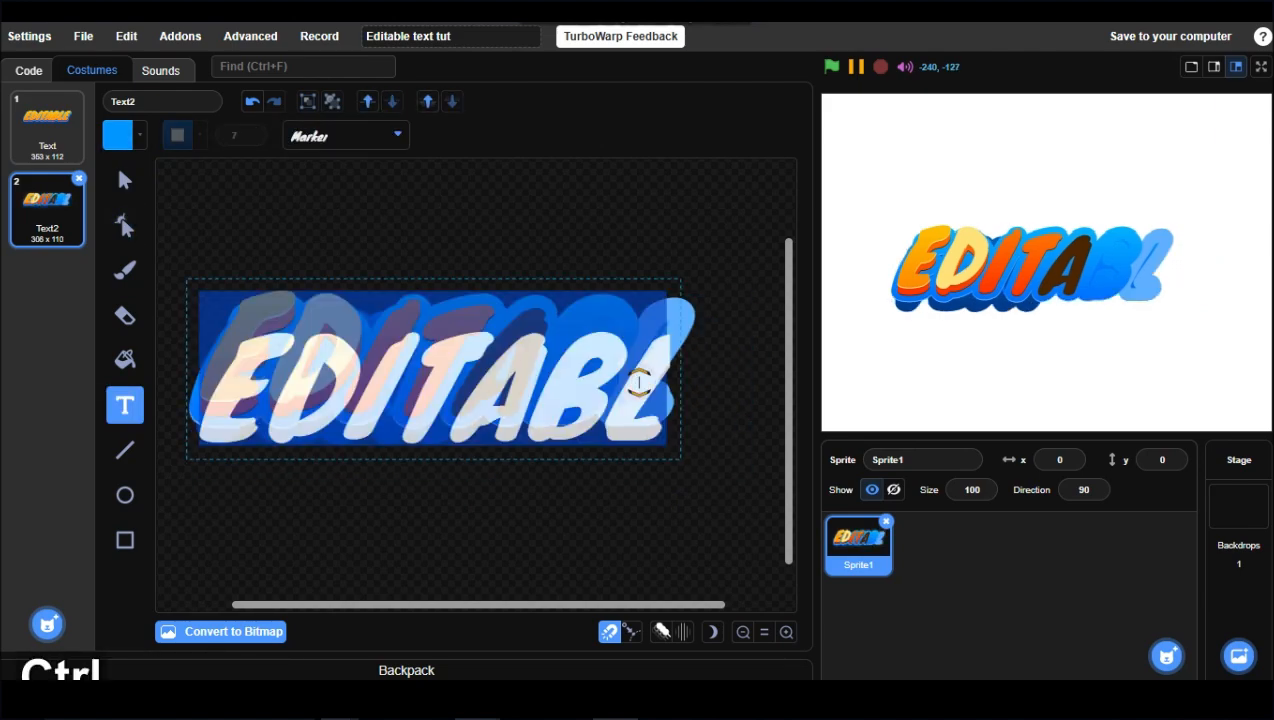
{"action": "key", "text": "ctrl+v"}
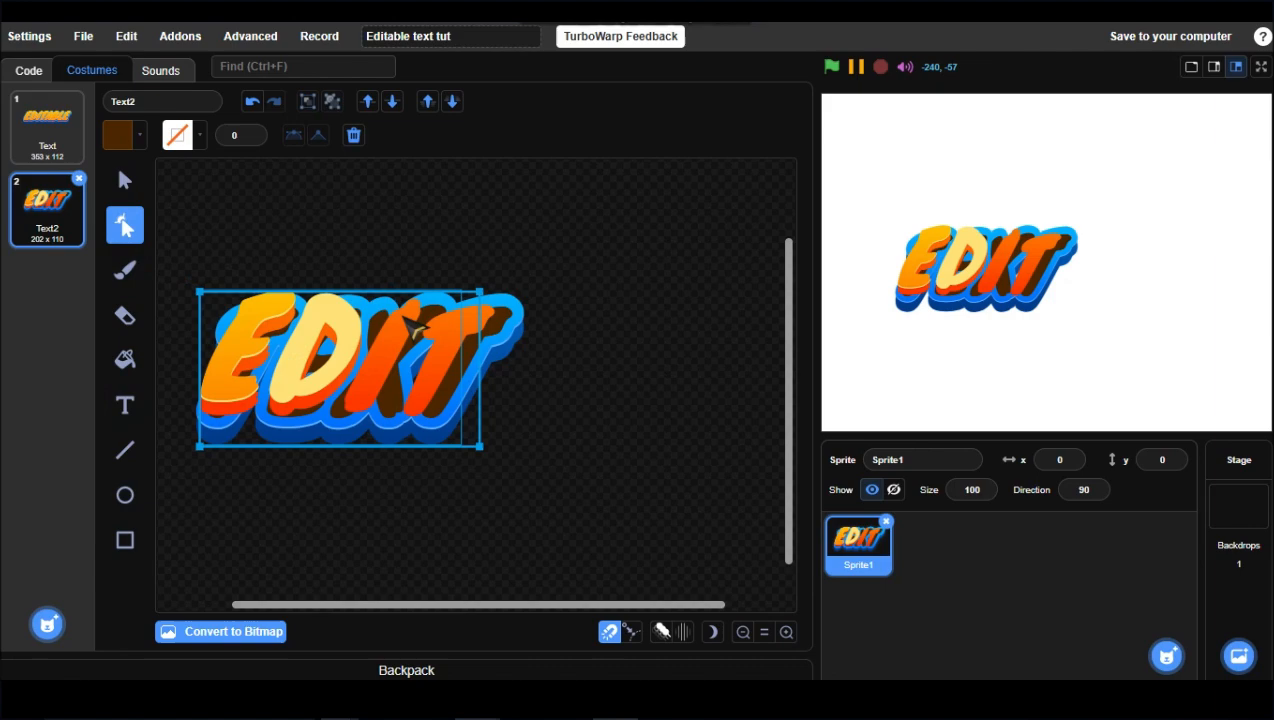
{"action": "double_click", "coordinate": [415, 329]}
{"action": "key", "text": "ctrl+v"}
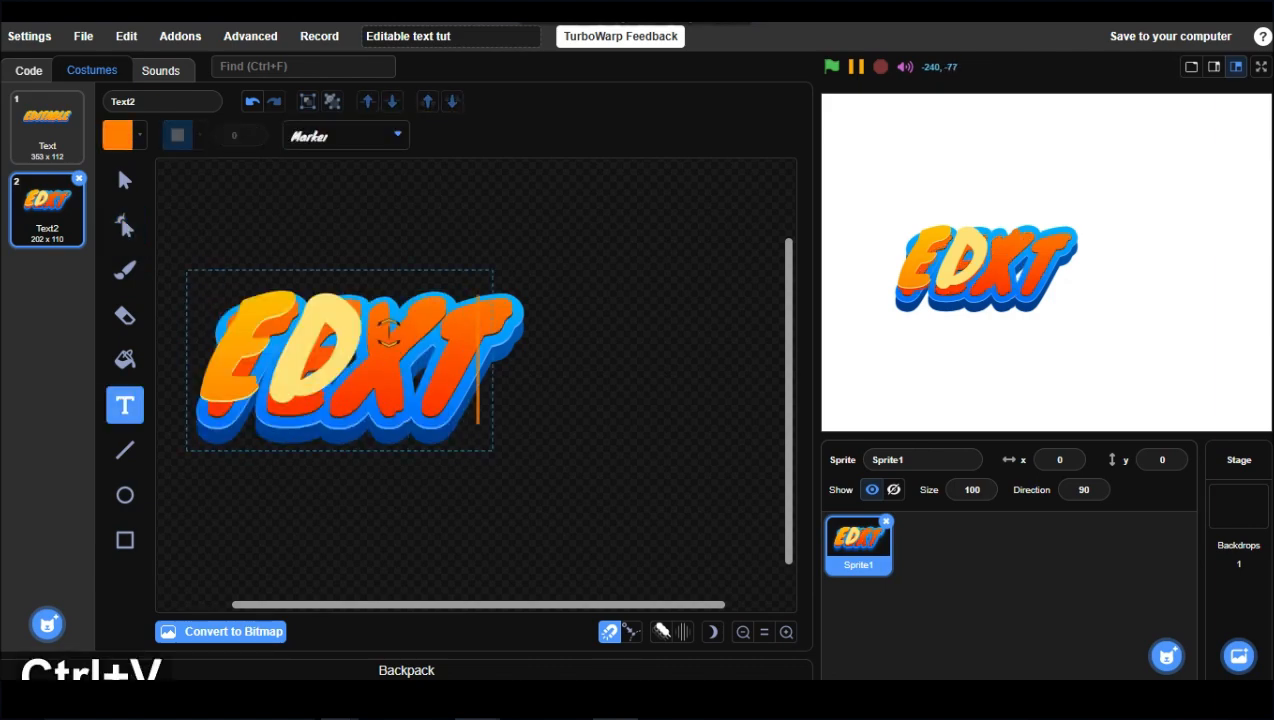
{"action": "key", "text": "Escape"}
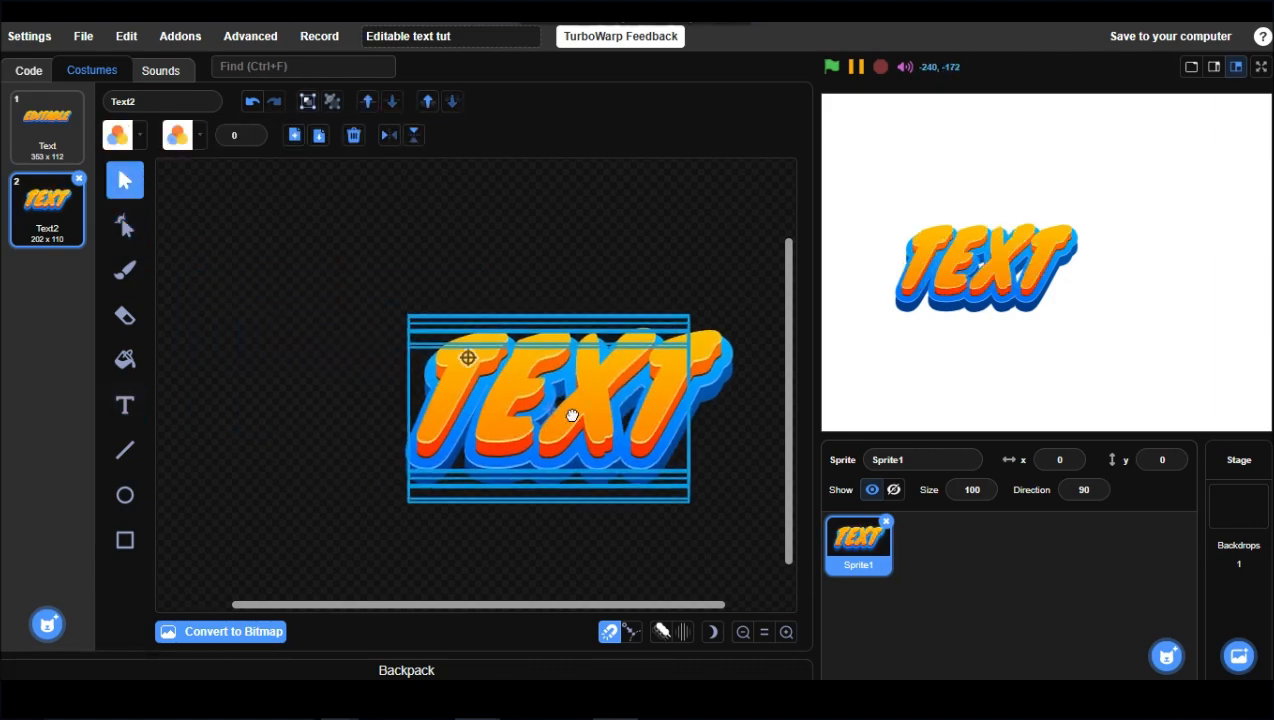